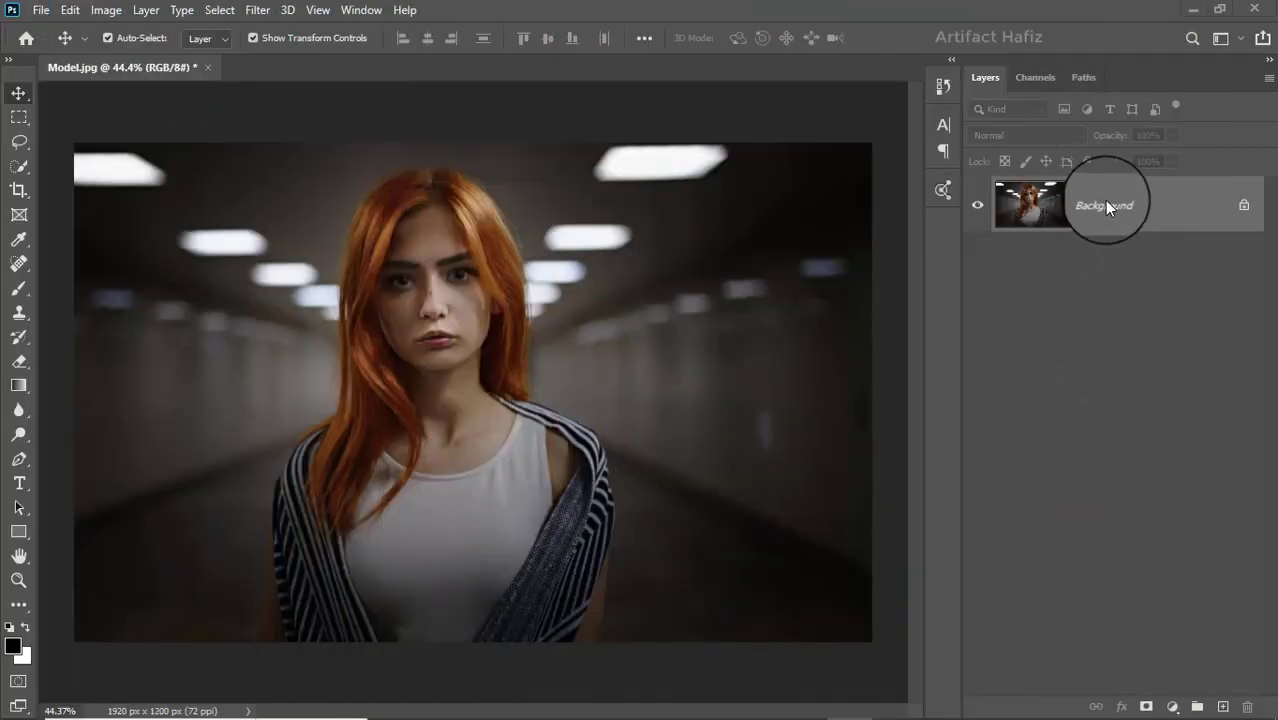
- Duplicate Background, convert the copy for Smart Filters, and launch the Camera Raw Filter
drag(1097, 195, 1221, 698)
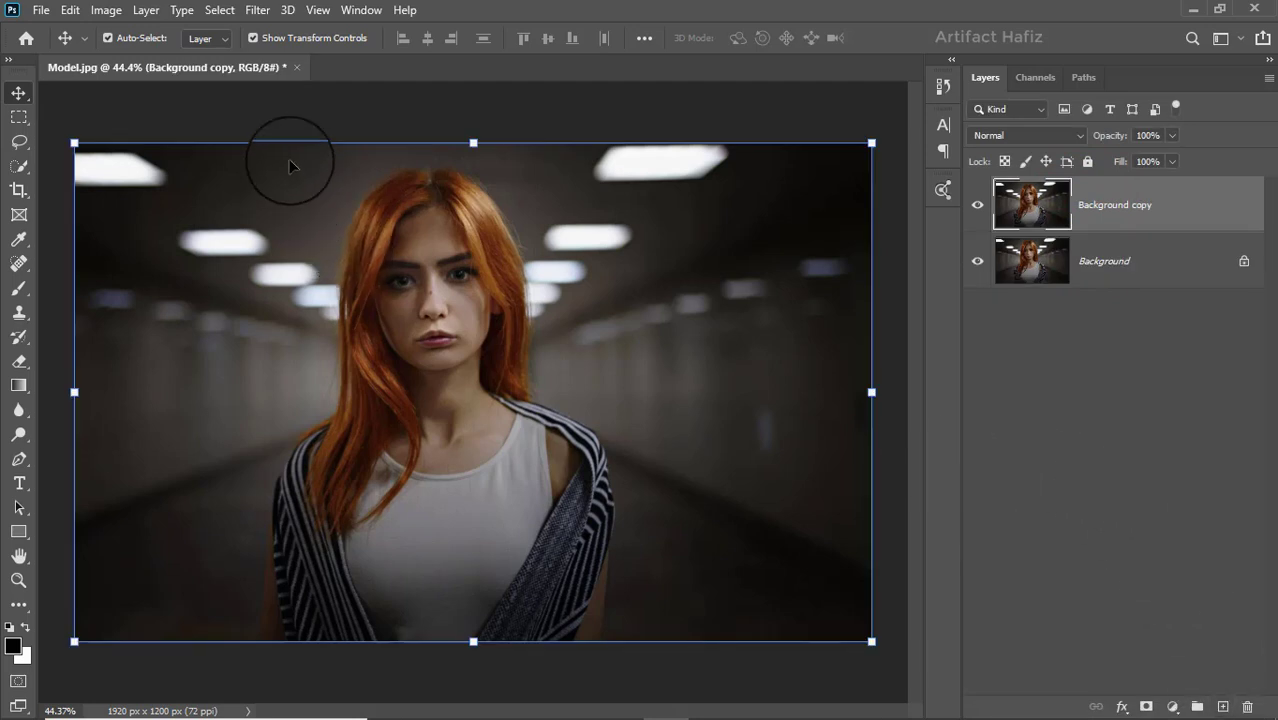
click(258, 12)
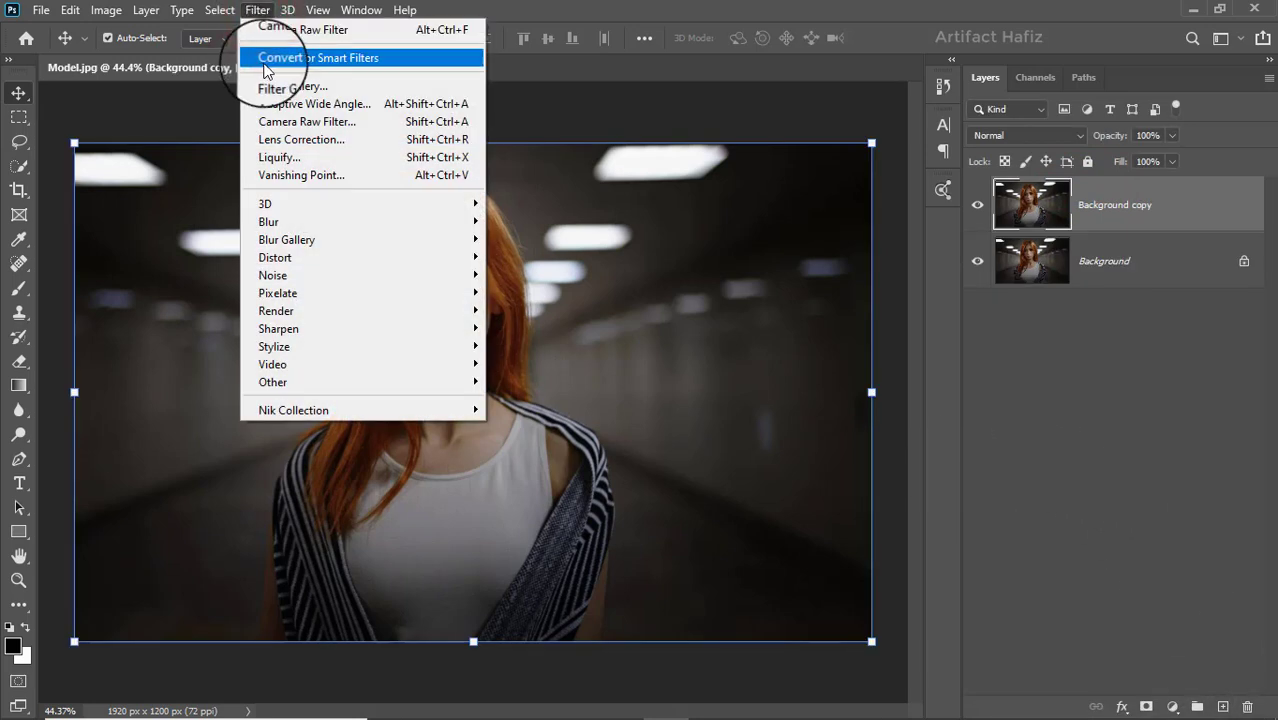
click(265, 60)
click(257, 10)
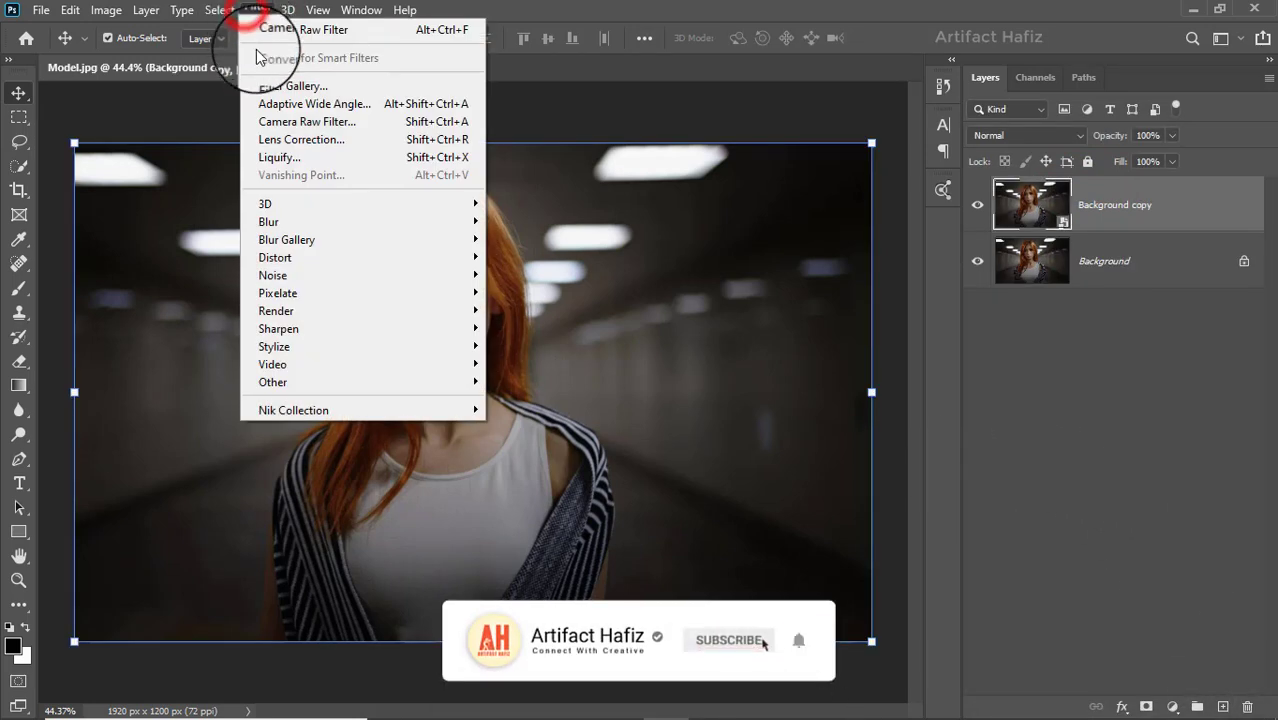
click(280, 123)
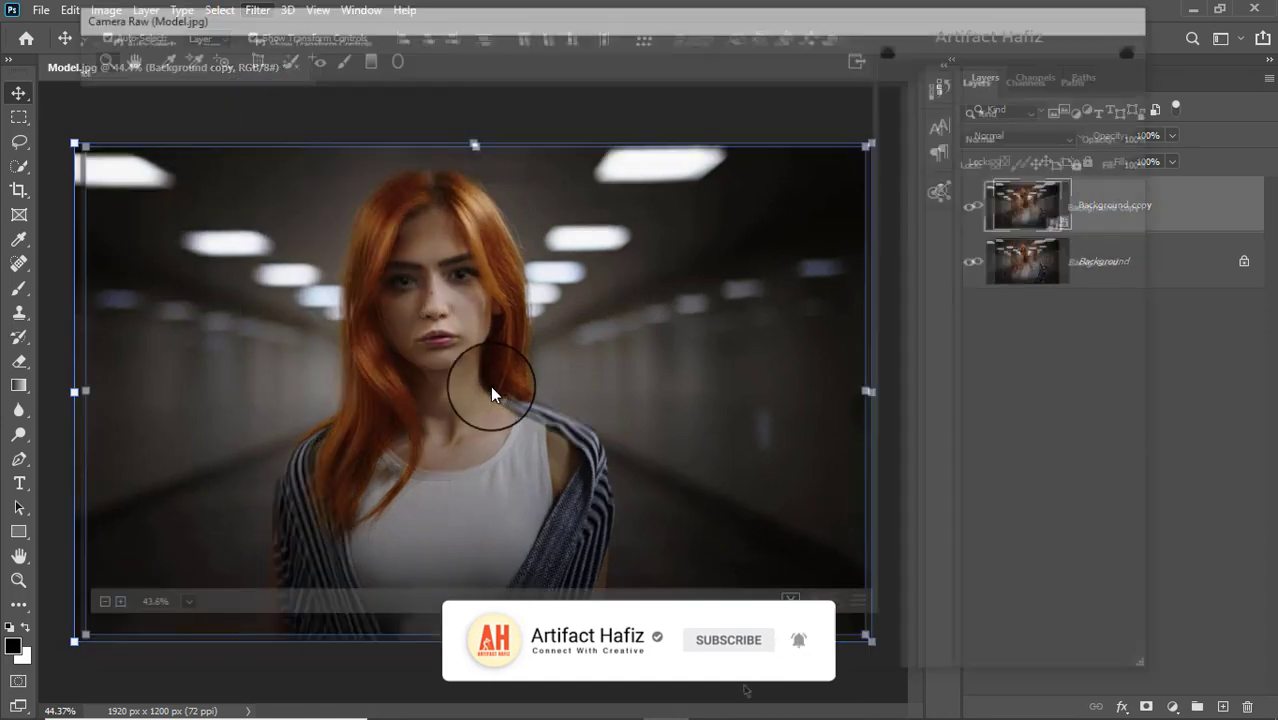
- In the Basic panel, set Vibrance +11, Dehaze −12, Clarity +8 and Texture +2
scroll(1035, 428, down, 4)
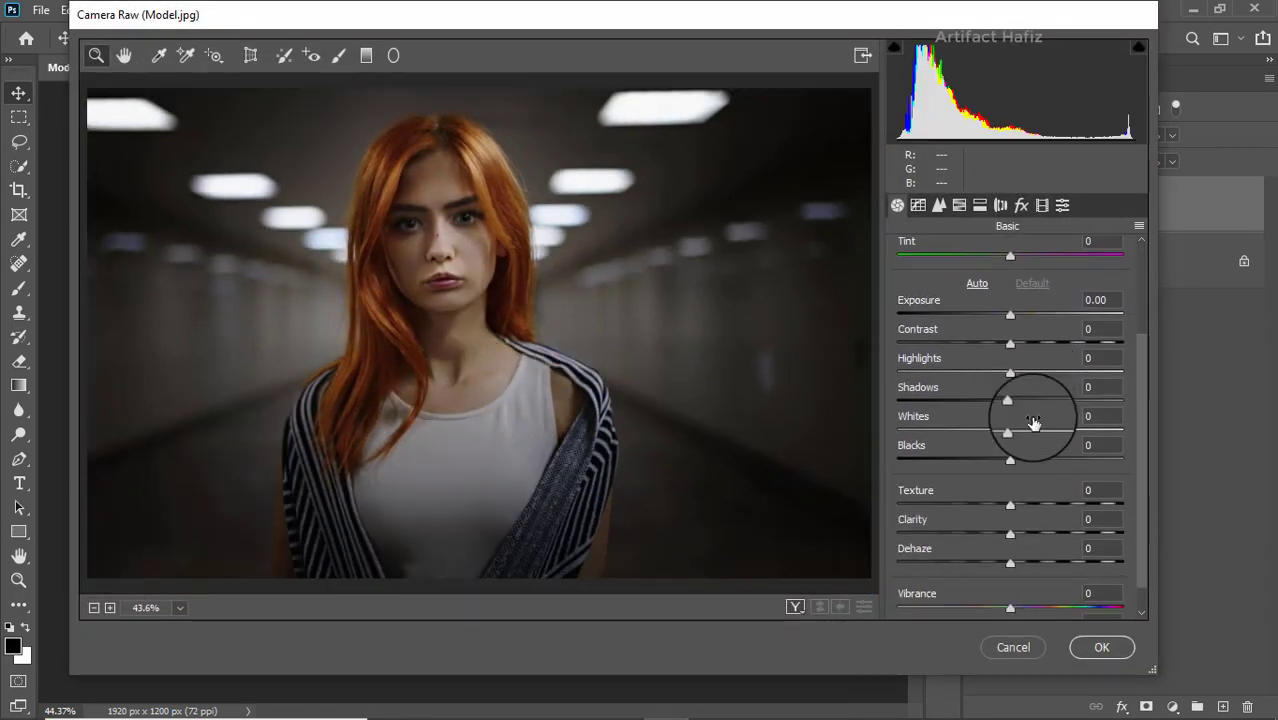
scroll(1025, 497, down, 1)
mouse_move(1010, 577)
mouse_down()
mouse_move(1048, 577)
mouse_move(1023, 578)
mouse_up()
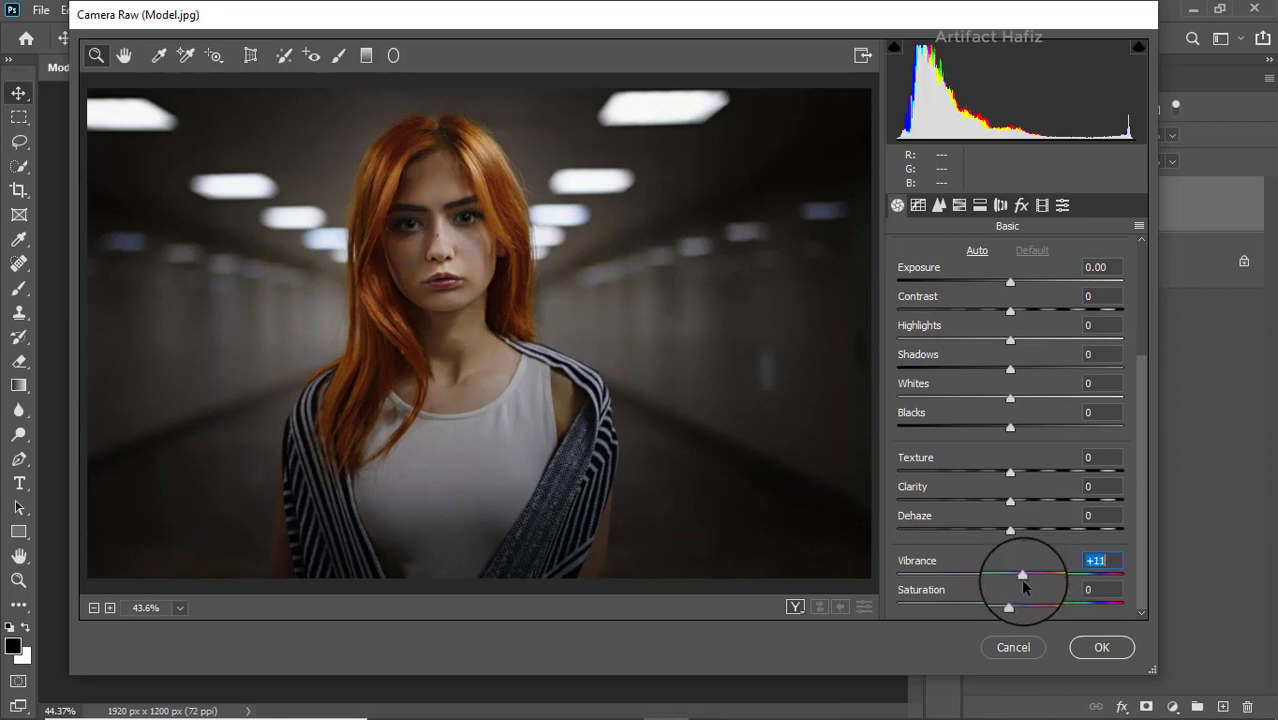
drag(1010, 529, 993, 530)
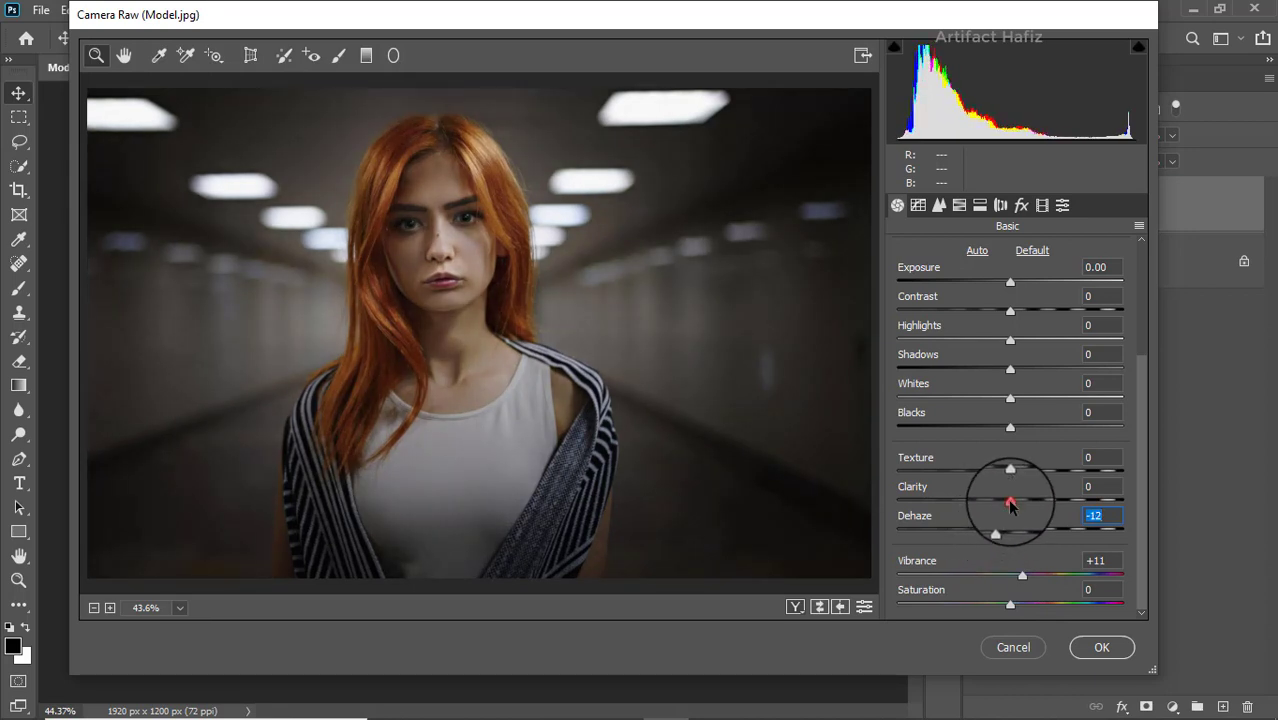
drag(1010, 499, 1024, 505)
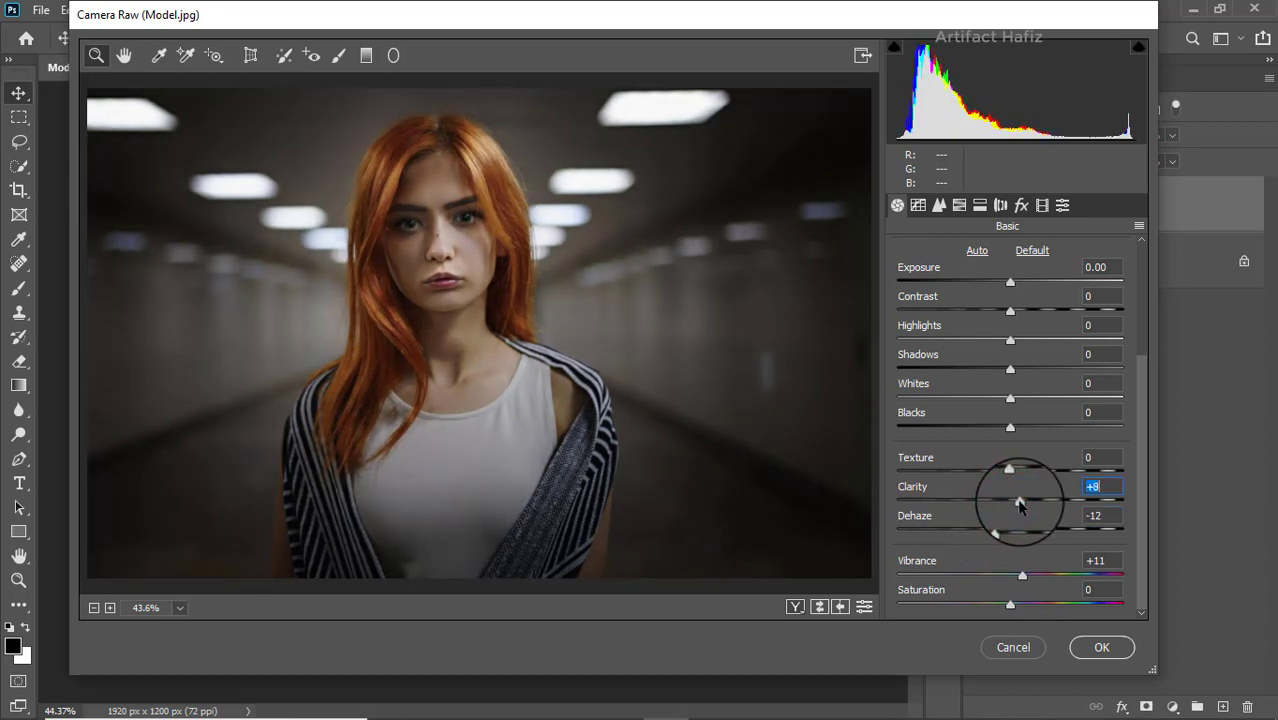
drag(1009, 469, 1006, 477)
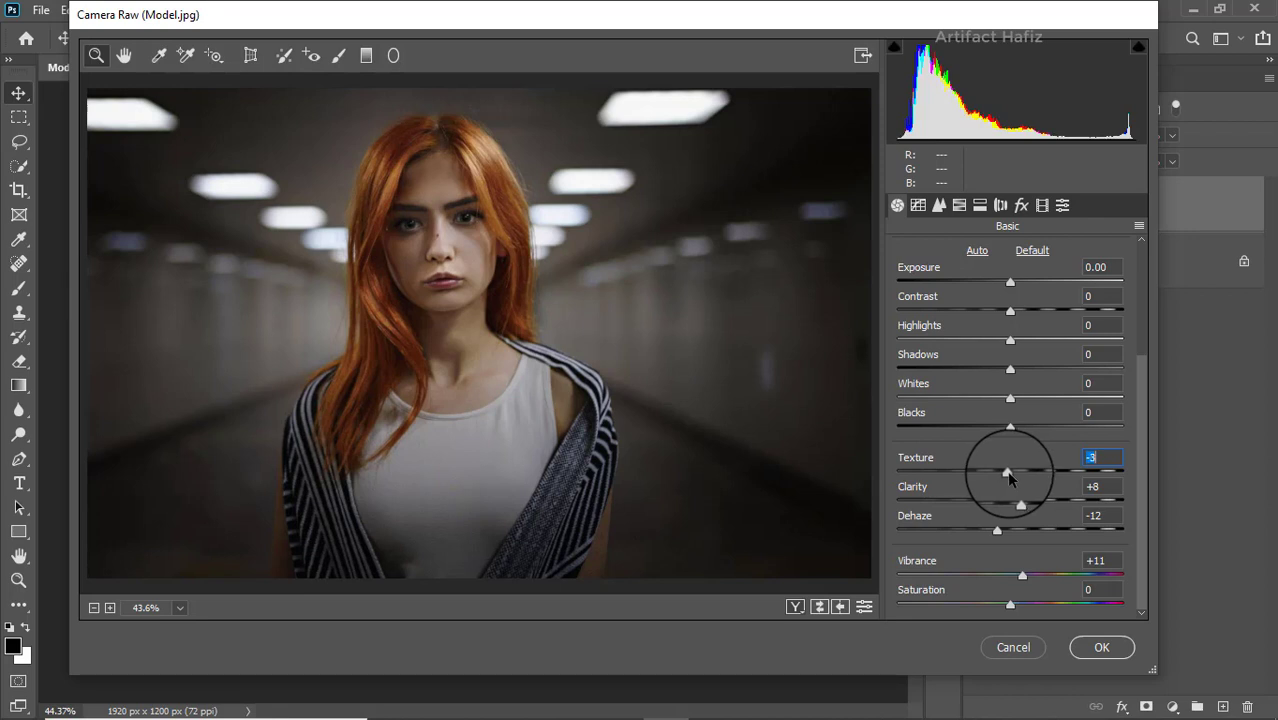
scroll(1008, 412, up, 3)
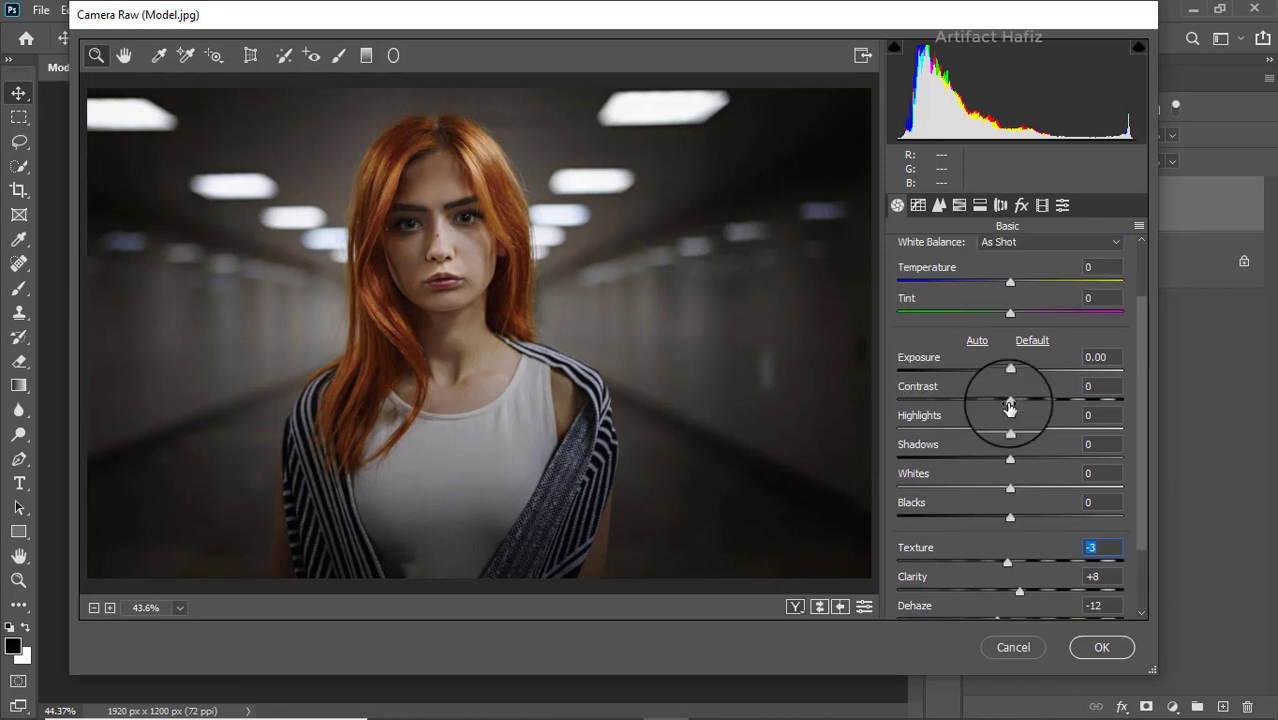
scroll(1008, 412, down, 3)
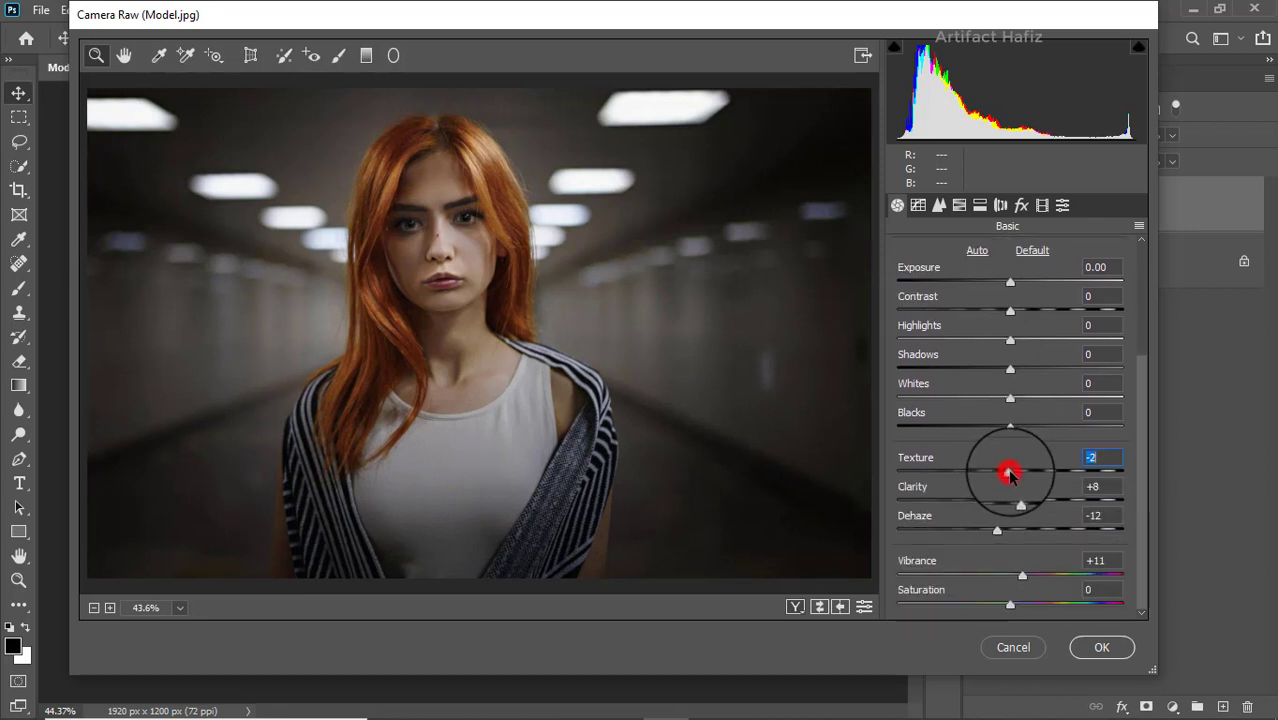
scroll(1004, 375, up, 1)
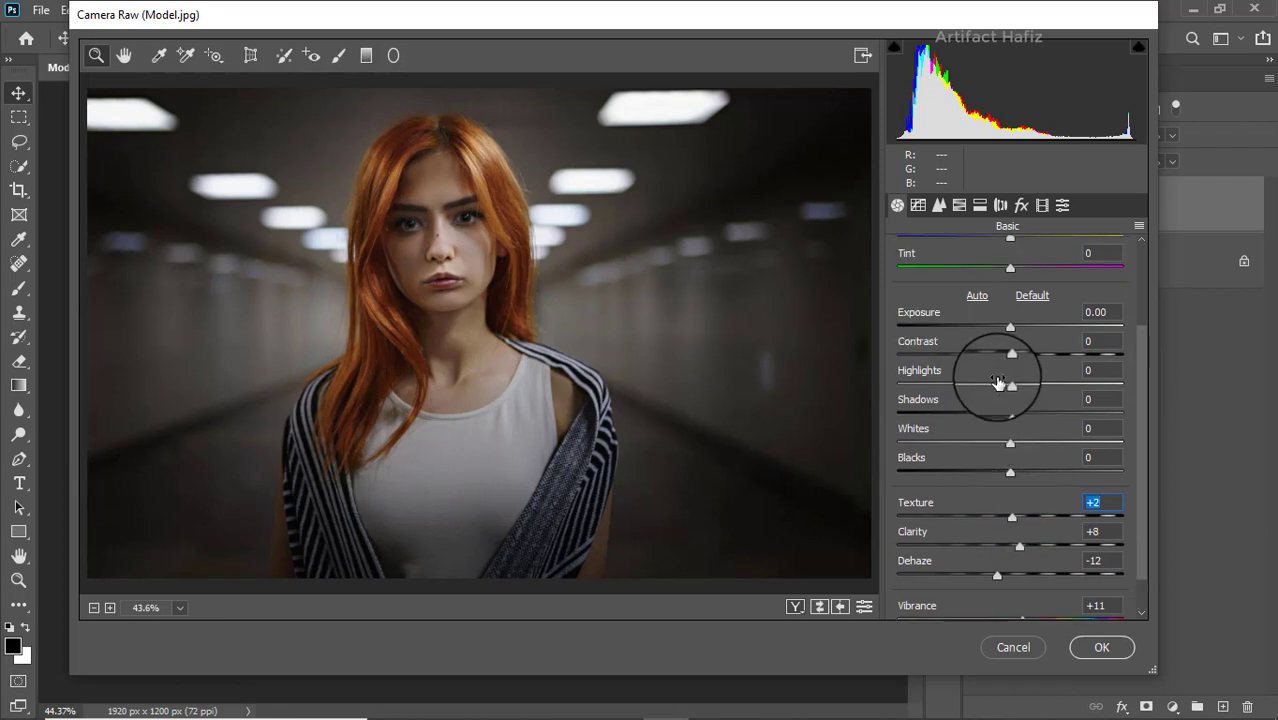
- Lift Blacks to +7 and nudge Contrast to +1 in the Camera Raw Basic panel
click(1010, 475)
mouse_move(1010, 476)
mouse_down()
mouse_move(1024, 478)
mouse_move(976, 475)
mouse_move(1014, 477)
mouse_move(1036, 442)
mouse_move(1057, 444)
mouse_move(995, 415)
mouse_move(1029, 393)
mouse_up()
scroll(1023, 437, up, 2)
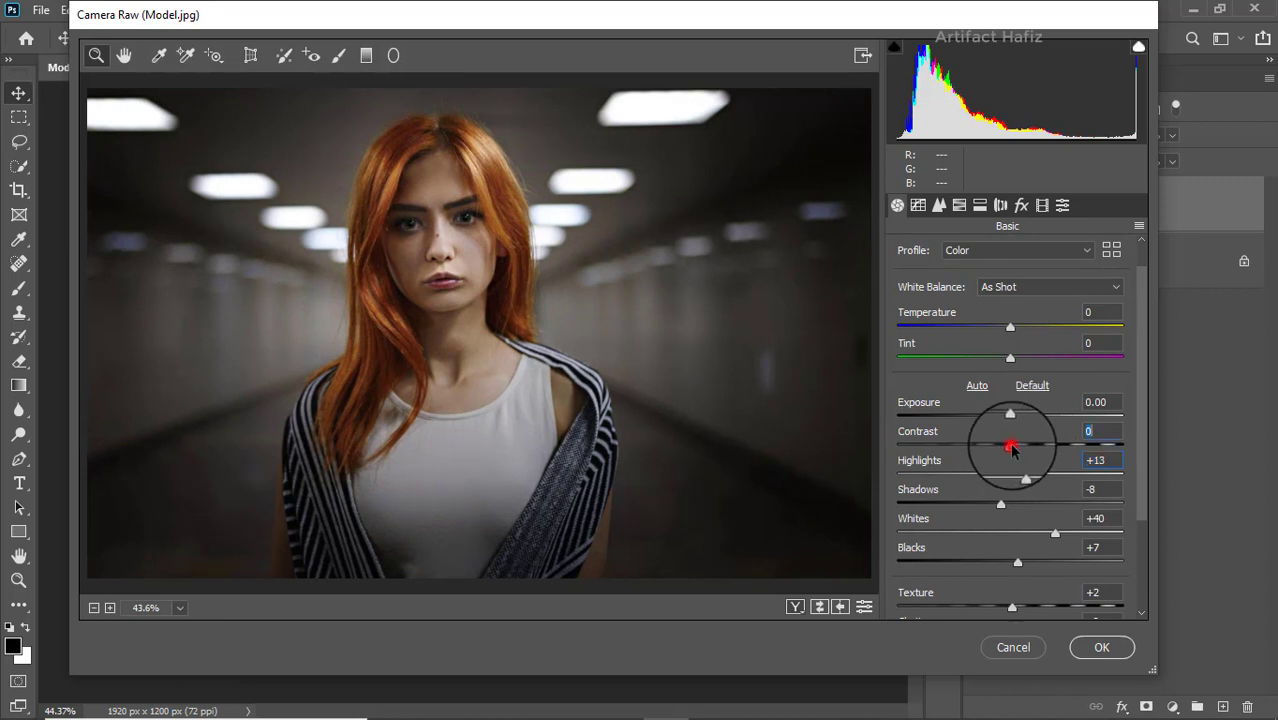
drag(1008, 446, 1016, 450)
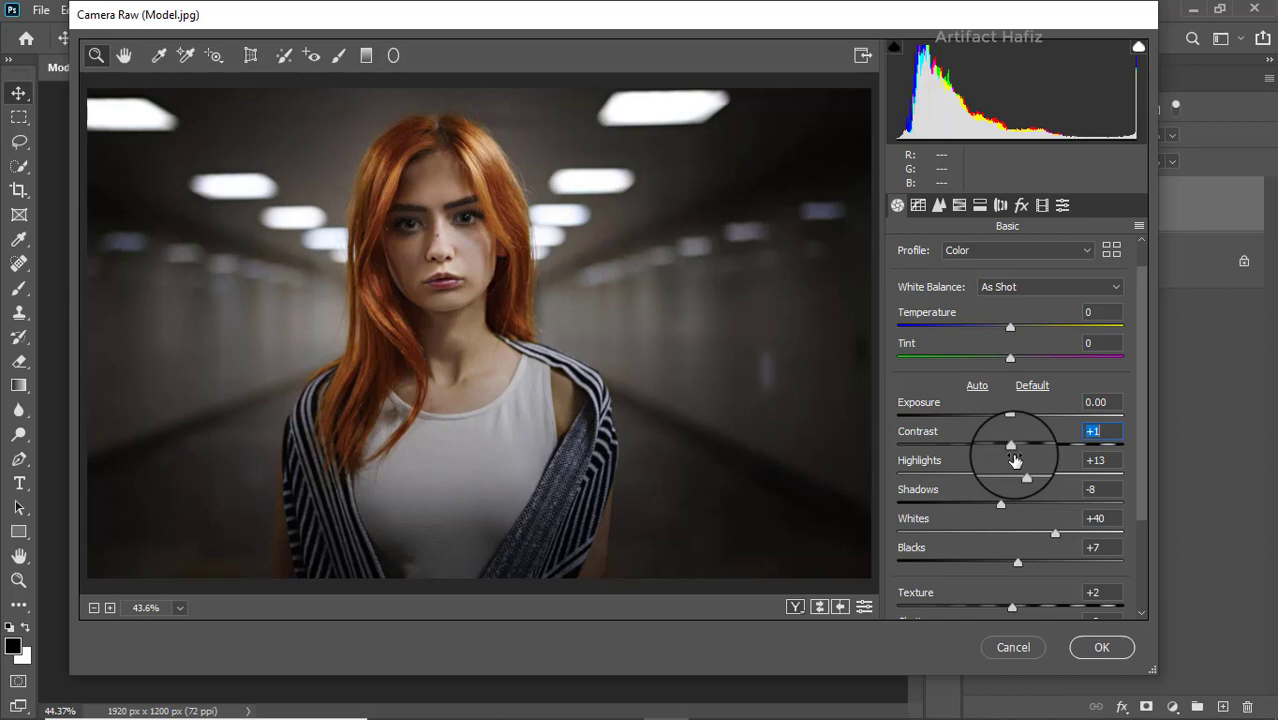
scroll(1015, 459, down, 1)
- Inspect the Tone Curve's Red, Green and Blue channels in turn
click(918, 205)
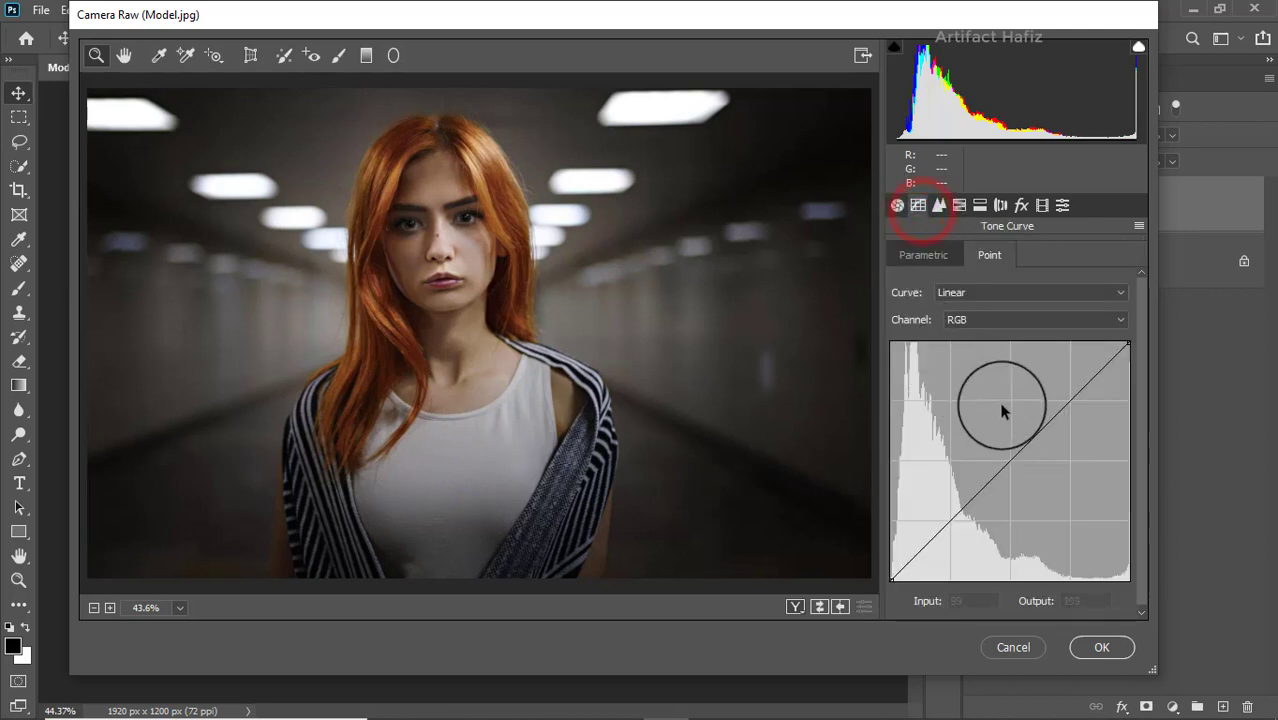
click(1018, 320)
click(1016, 350)
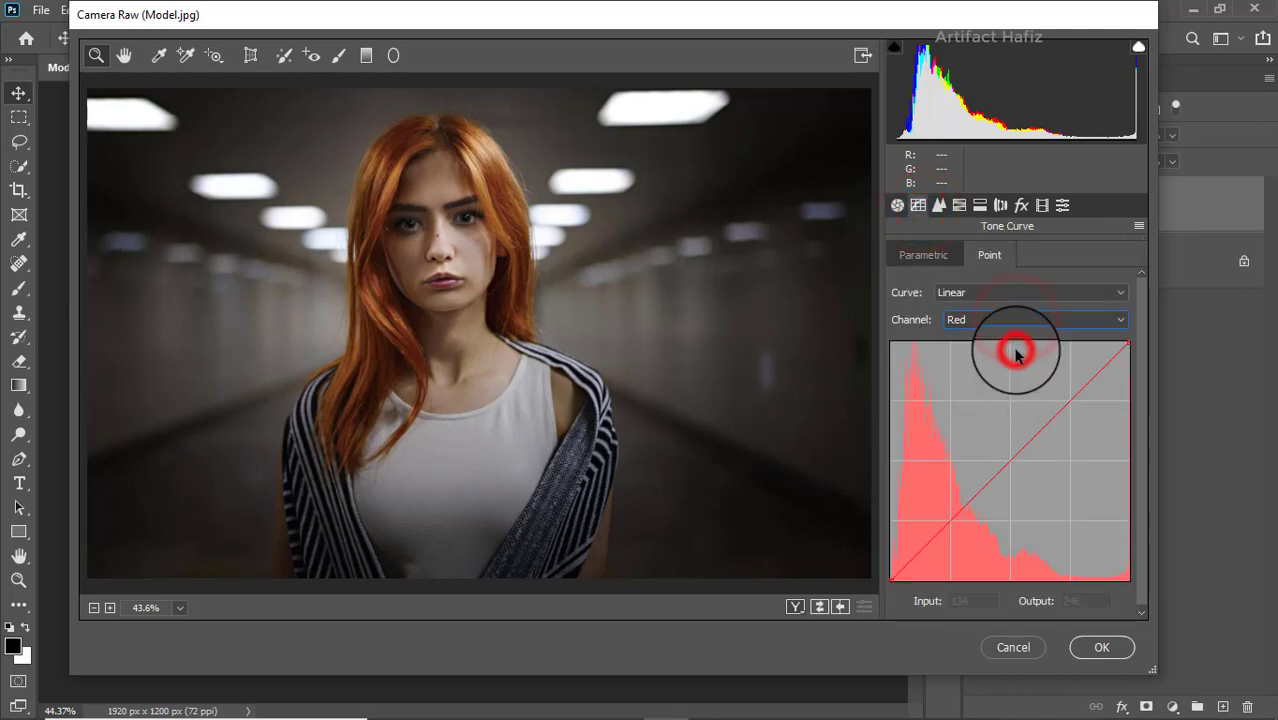
click(945, 319)
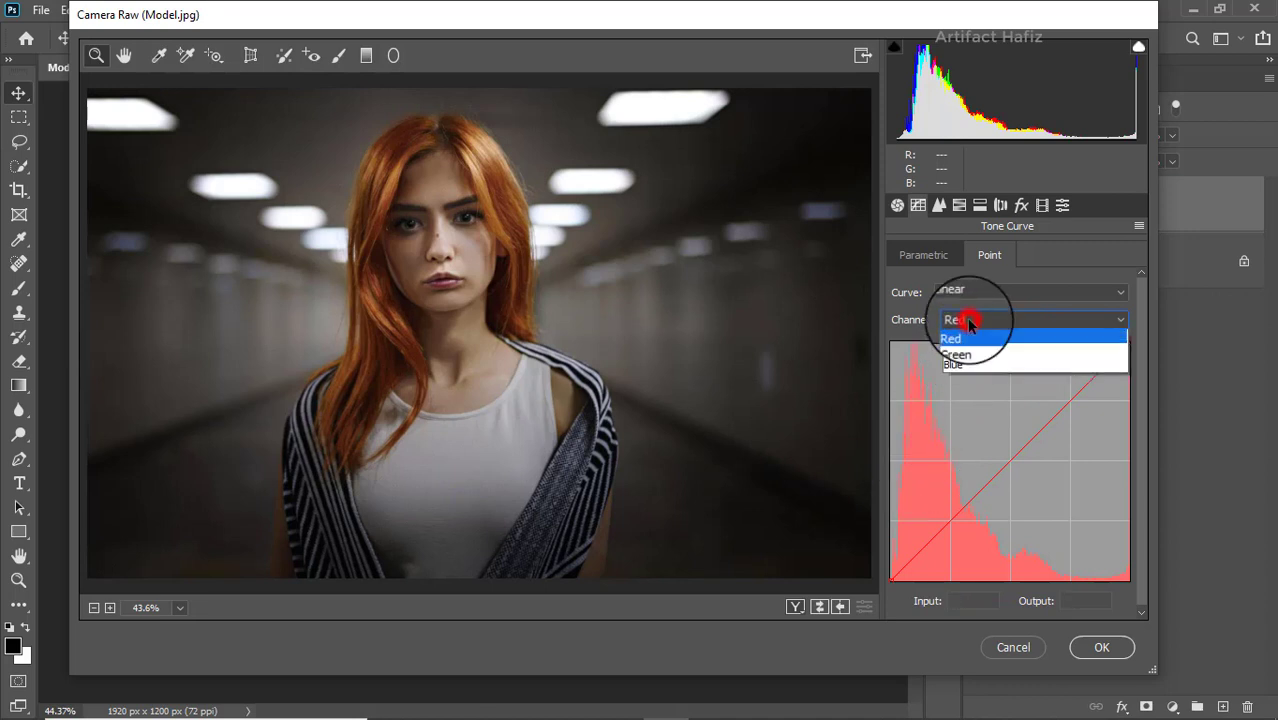
click(970, 360)
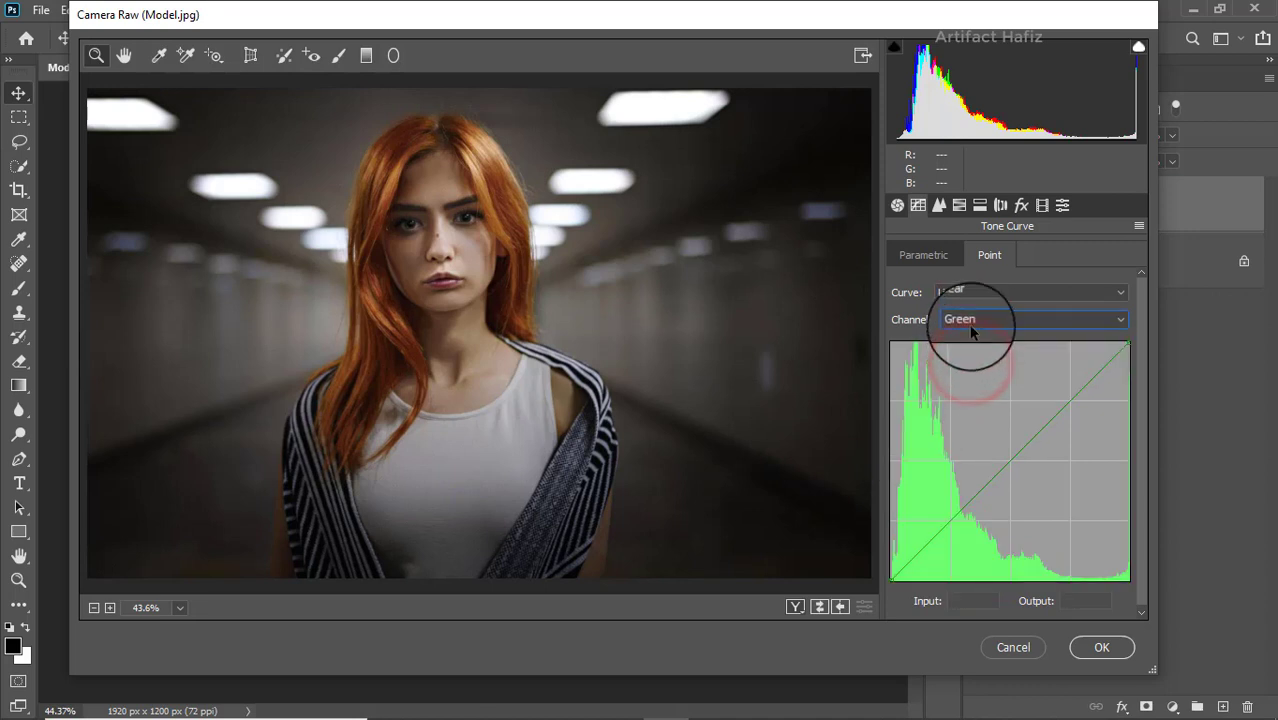
click(970, 320)
click(966, 376)
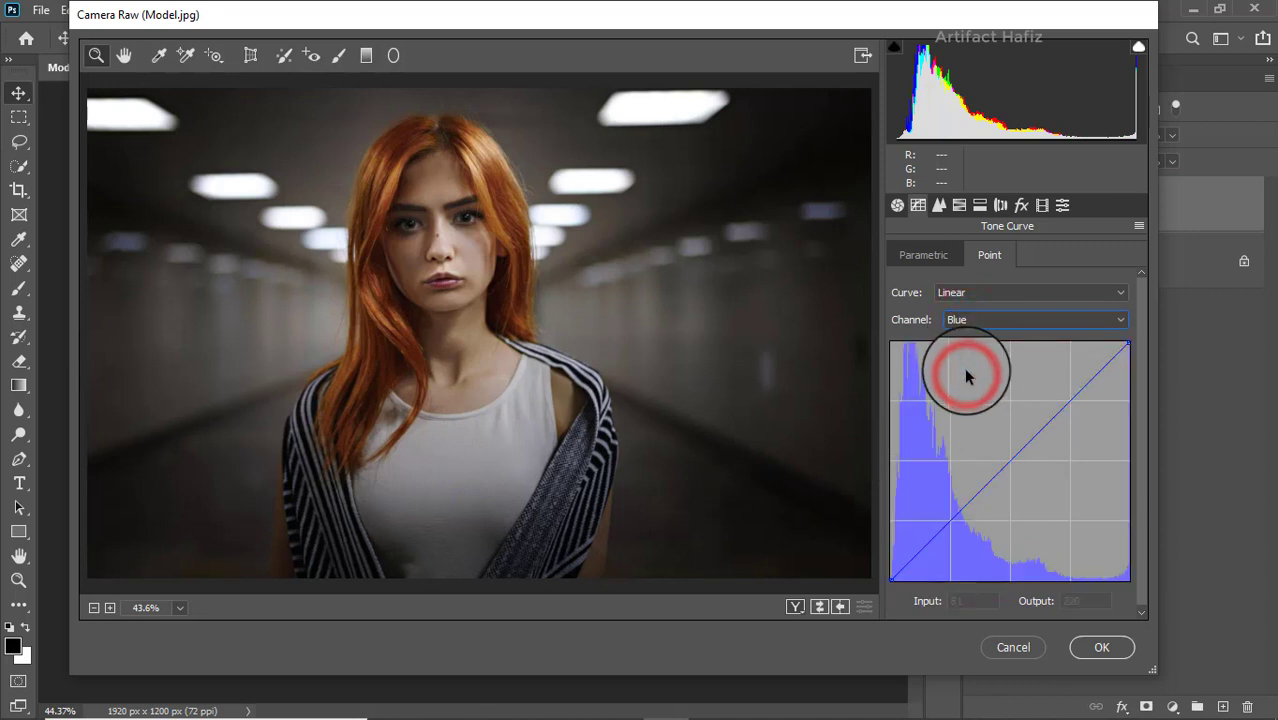
- Set Detail Sharpening Amount to 12 and Luminance noise reduction to 5
click(938, 204)
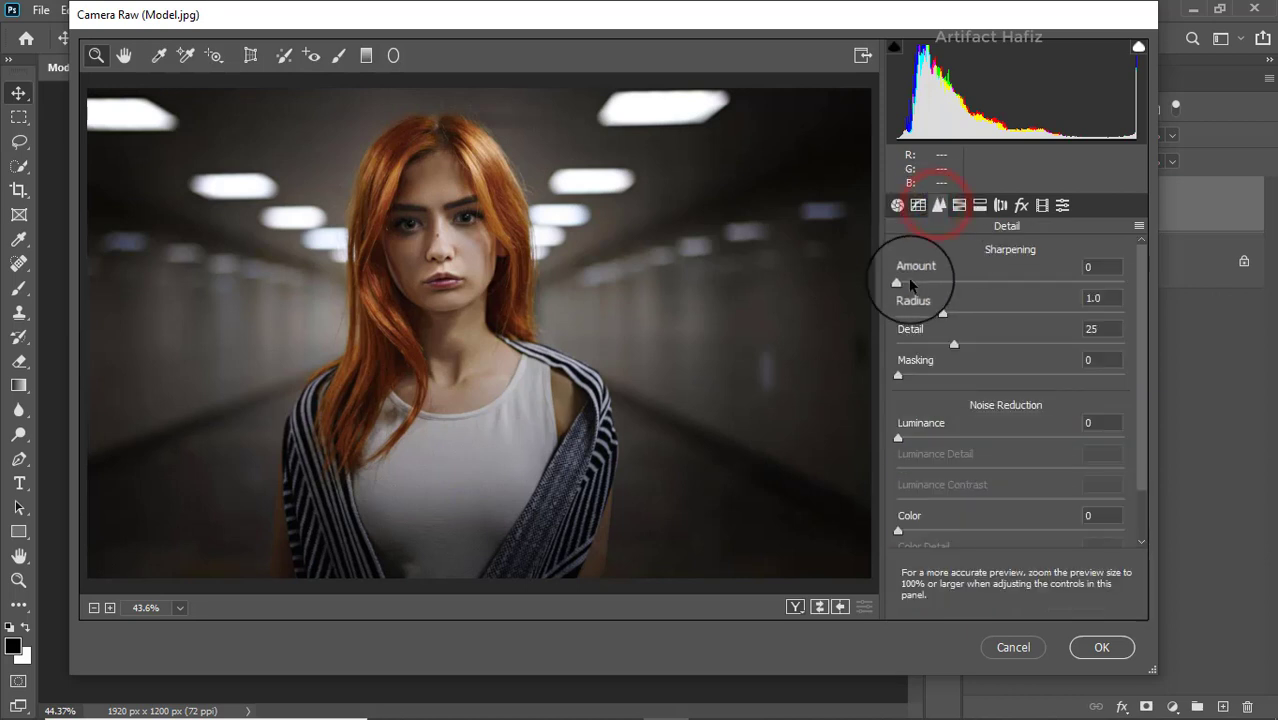
drag(901, 284, 918, 286)
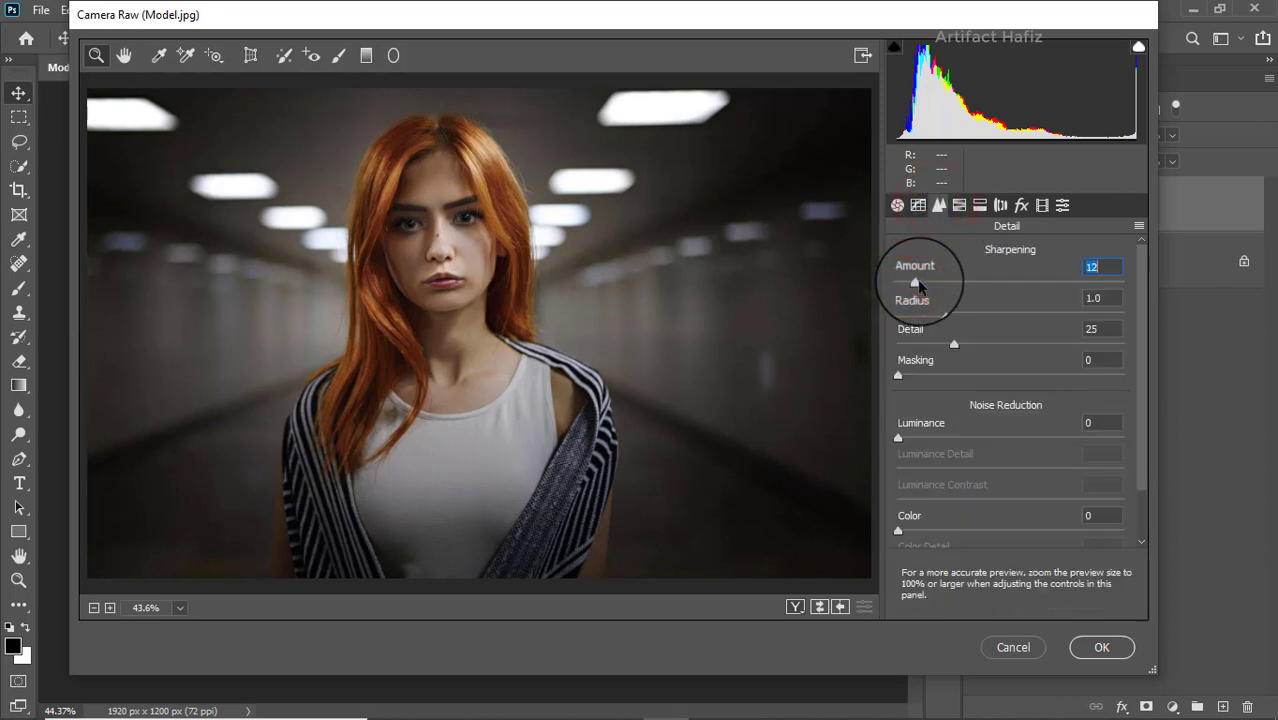
drag(897, 438, 905, 441)
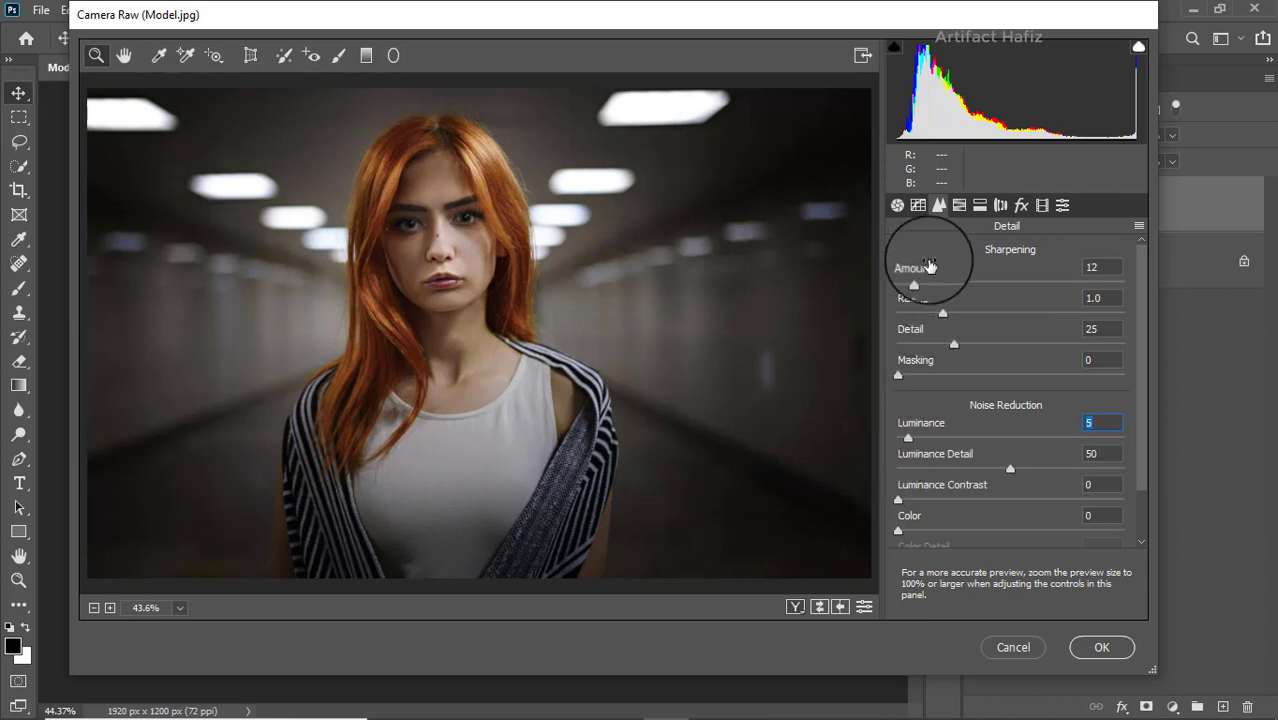
- Set HSL Saturation to Reds +18, Oranges +13 and Yellows −19
click(958, 205)
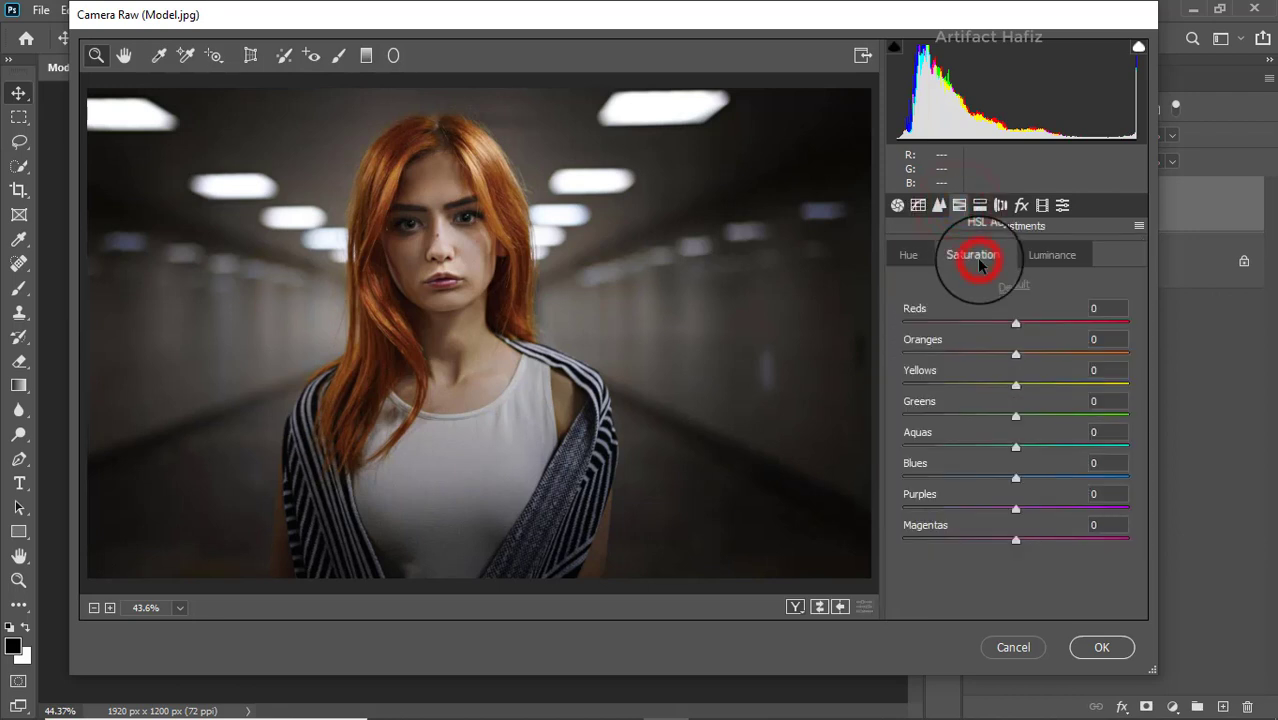
mouse_move(1017, 325)
mouse_down()
mouse_move(1006, 323)
mouse_move(1032, 360)
mouse_up()
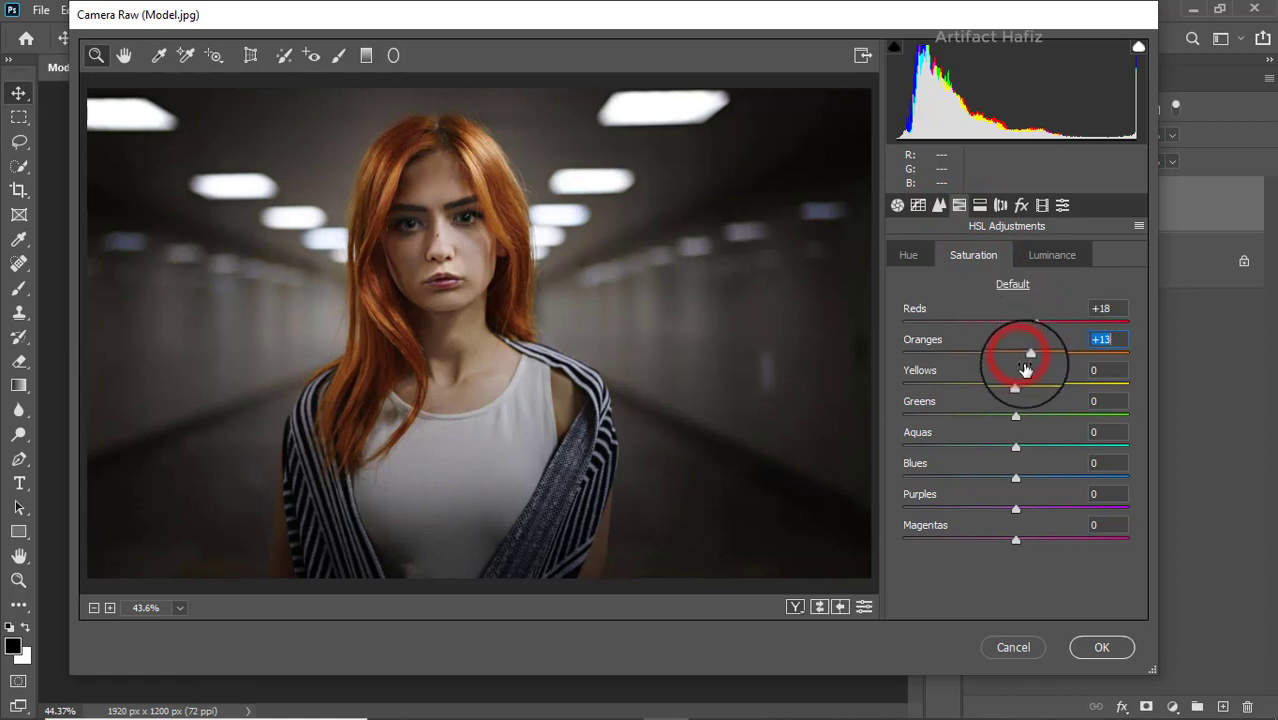
click(1016, 387)
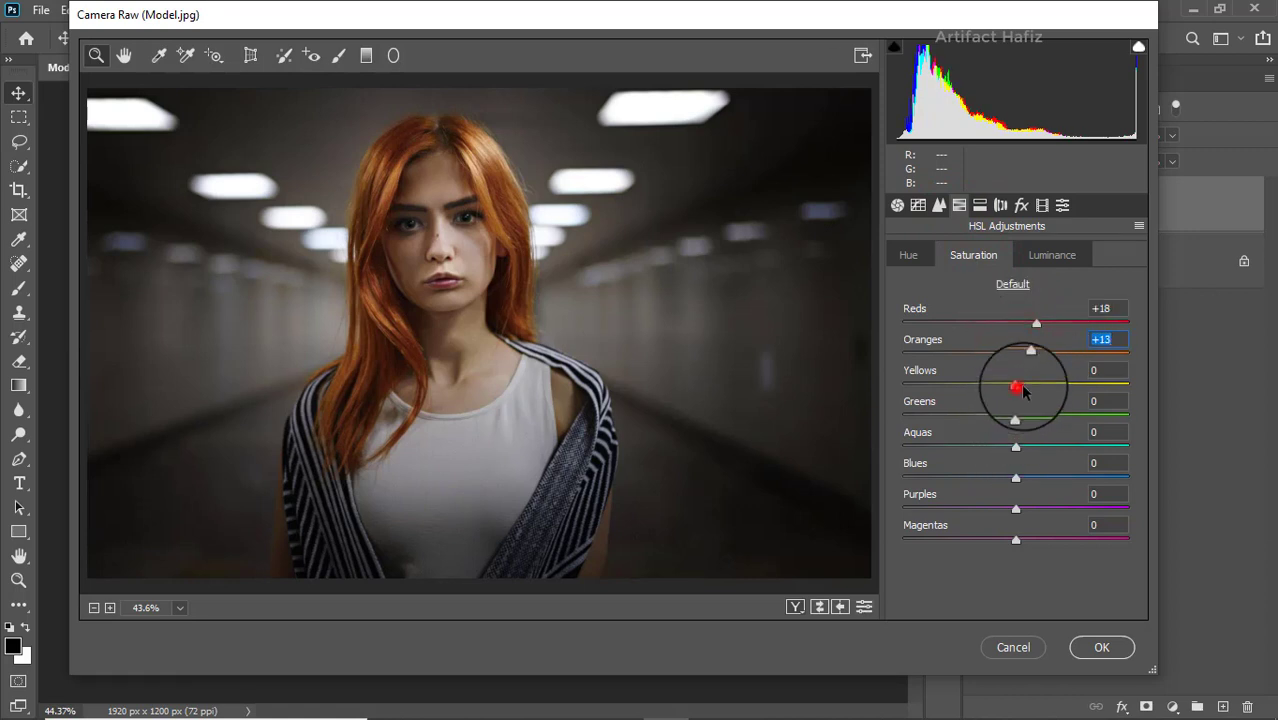
mouse_move(1022, 390)
mouse_down()
mouse_move(1034, 387)
mouse_move(987, 386)
mouse_up()
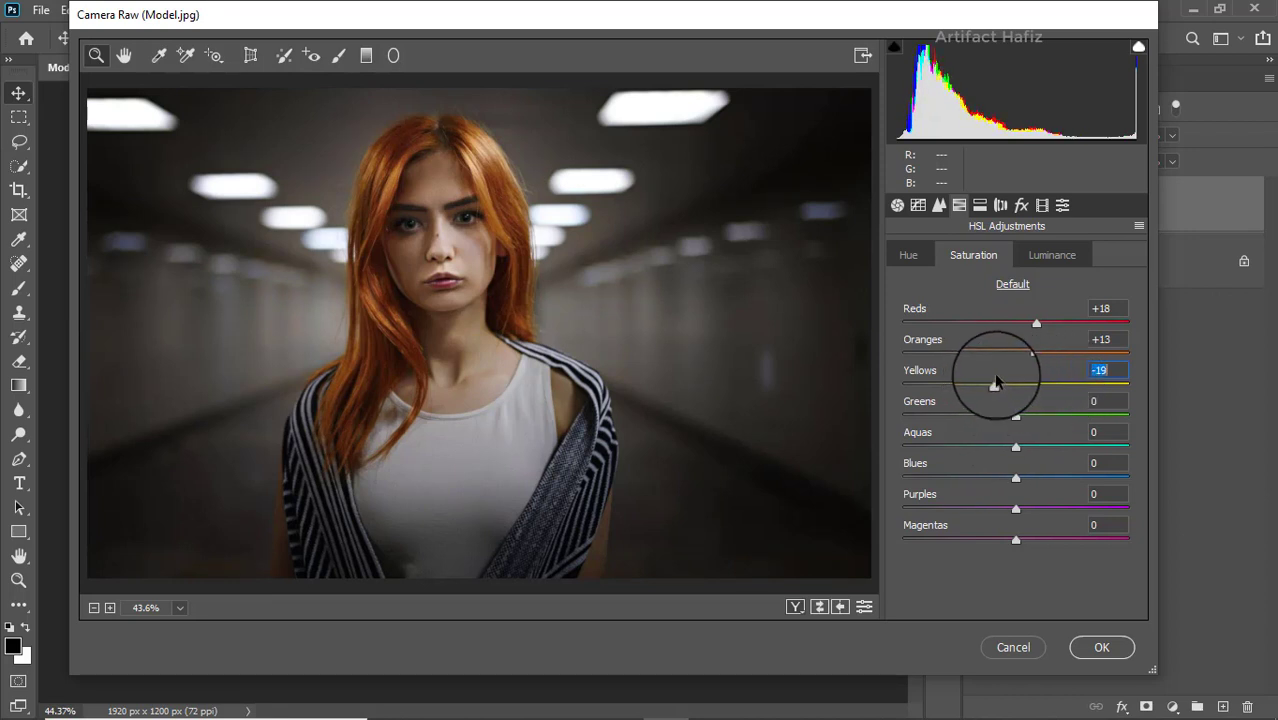
- Set HSL Luminance to Oranges +22, Yellows −4 and Reds +19
click(1040, 257)
drag(1015, 352, 1038, 352)
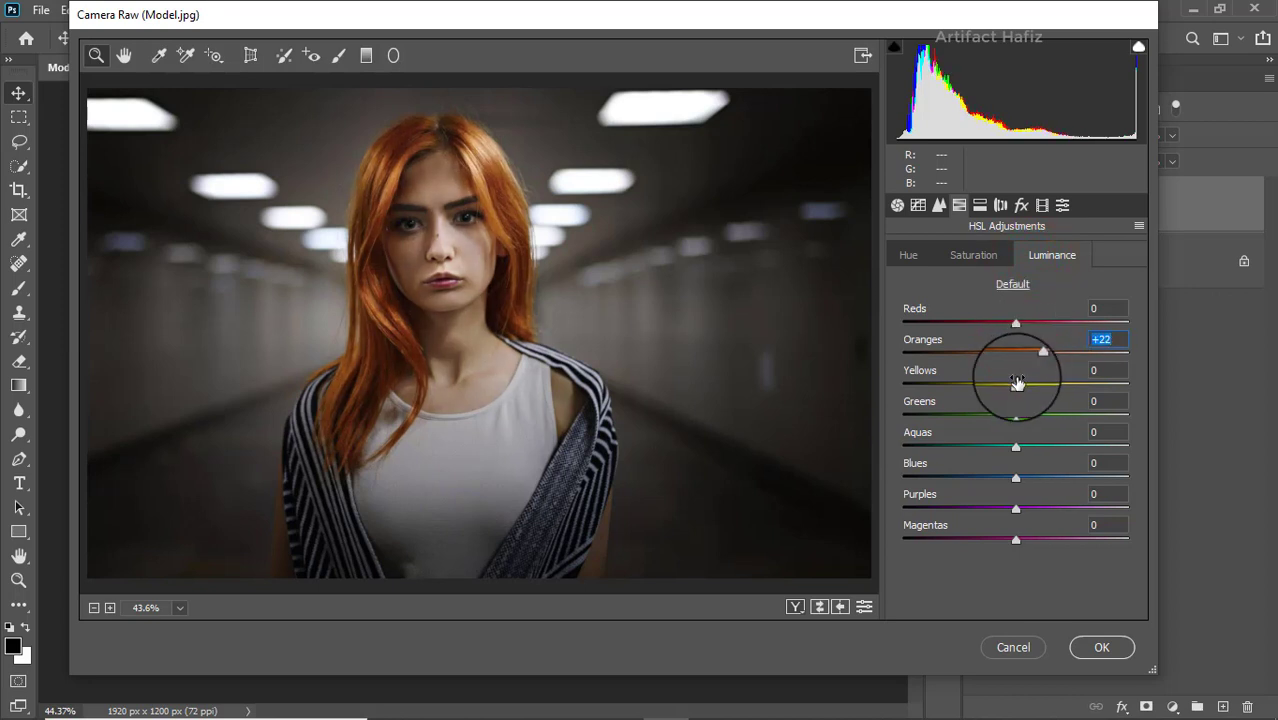
mouse_move(1015, 386)
mouse_down()
mouse_move(981, 385)
mouse_move(1009, 386)
mouse_up()
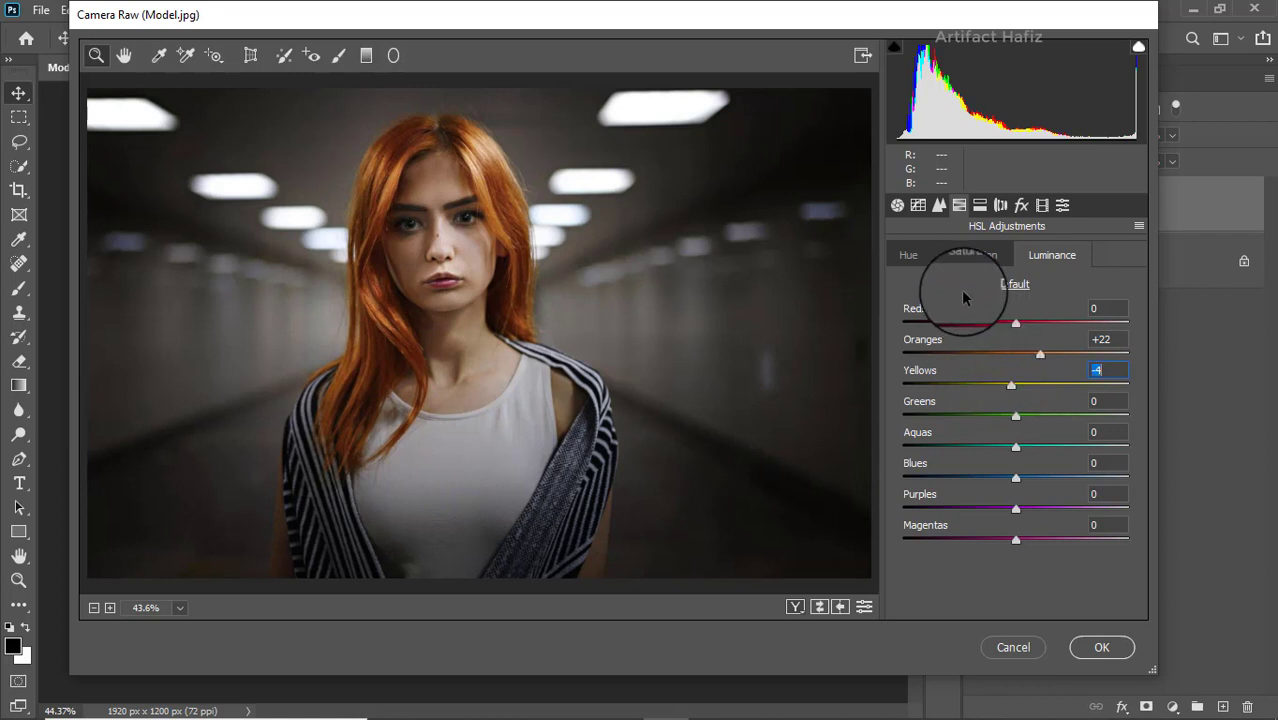
drag(1017, 325, 1037, 323)
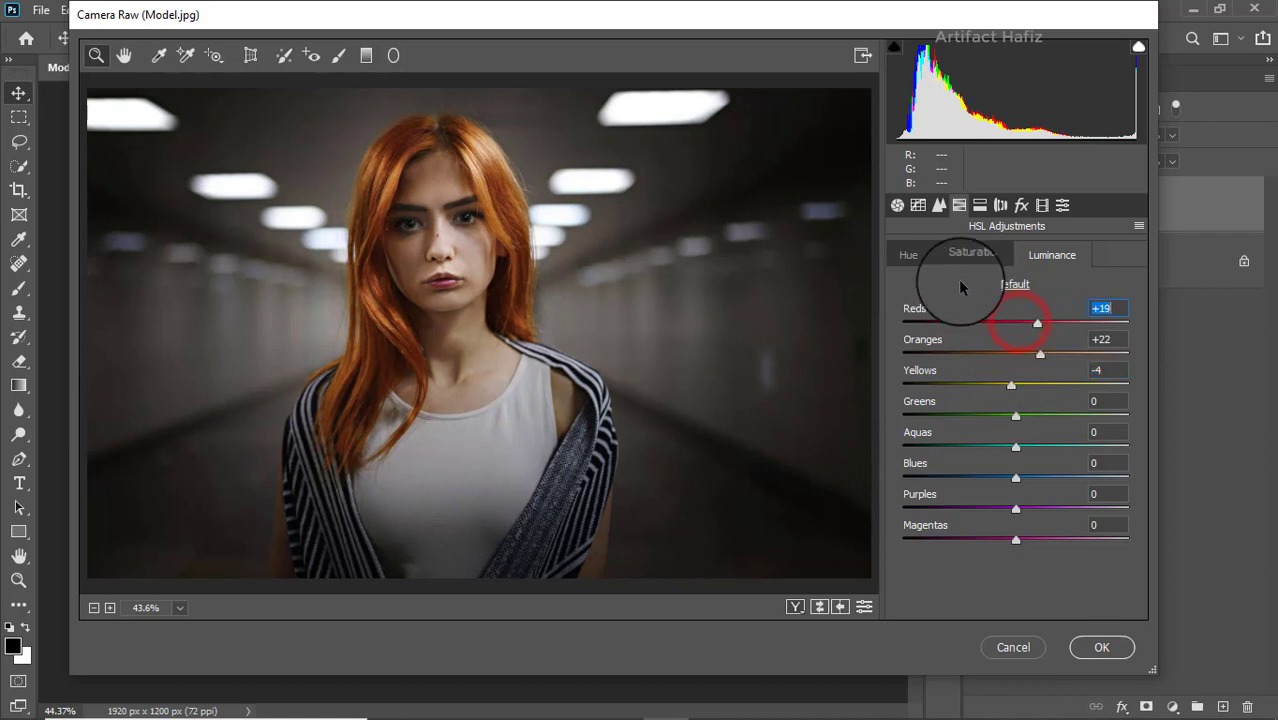
click(921, 260)
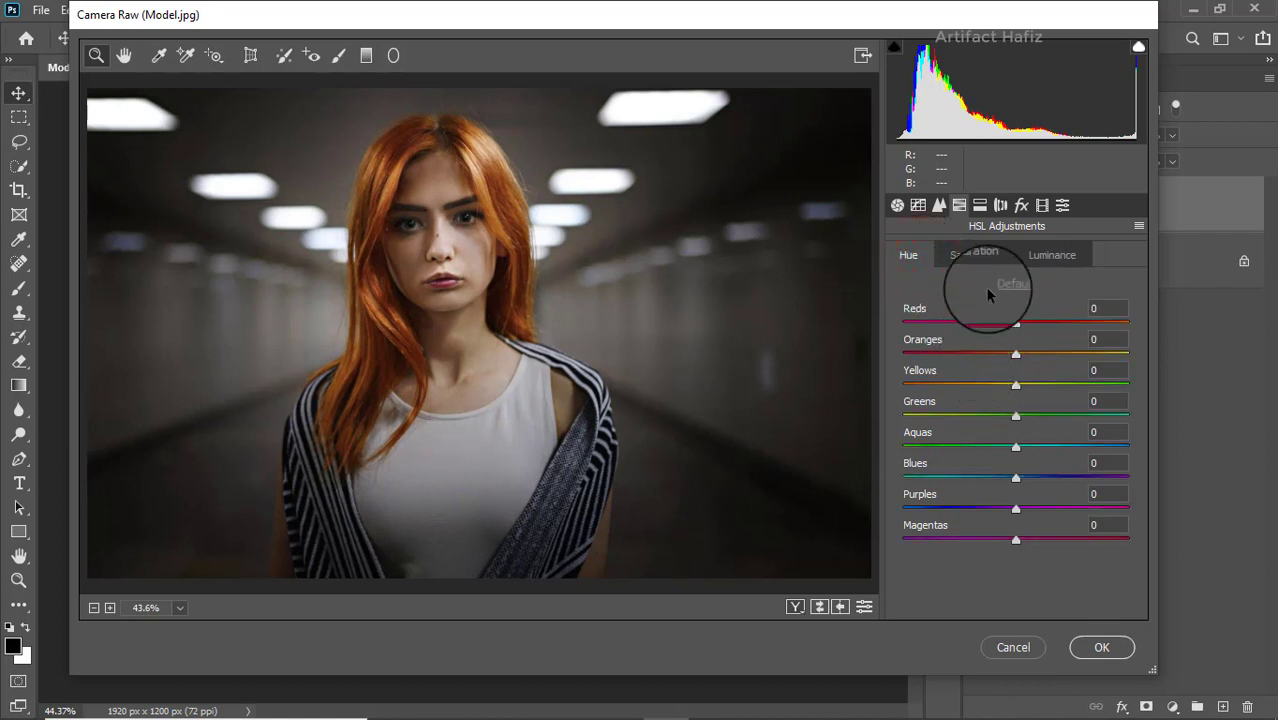
- Tint shadows teal (Hue 186, Saturation 20) and highlights warm (Hue 44, Saturation 28)
click(980, 205)
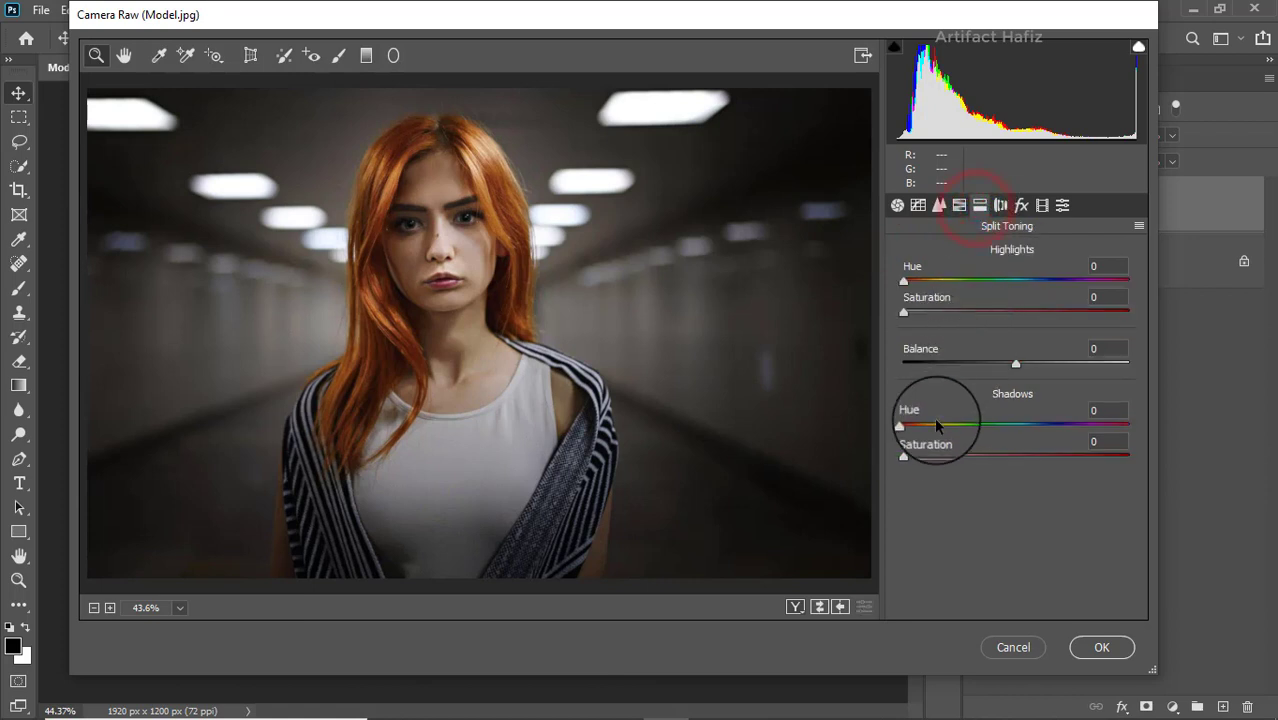
drag(906, 453, 1017, 456)
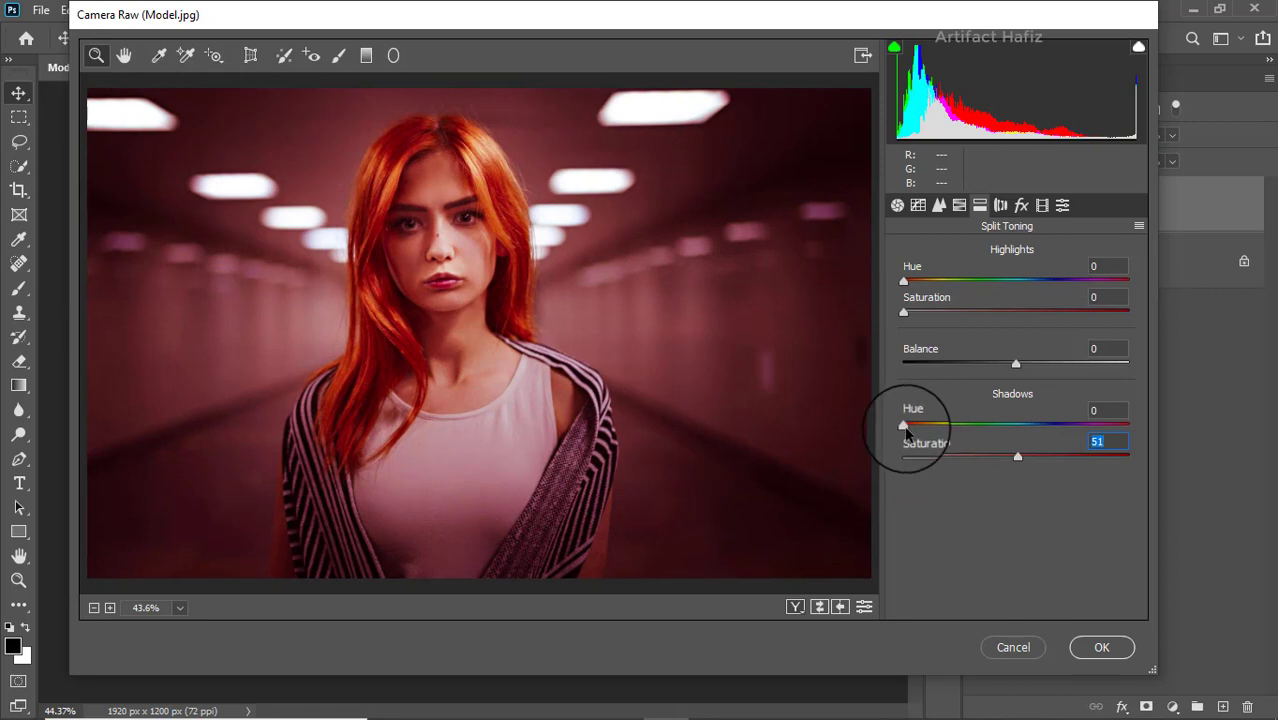
mouse_move(905, 425)
mouse_down()
mouse_move(1020, 430)
mouse_move(961, 457)
mouse_move(884, 459)
mouse_move(943, 458)
mouse_up()
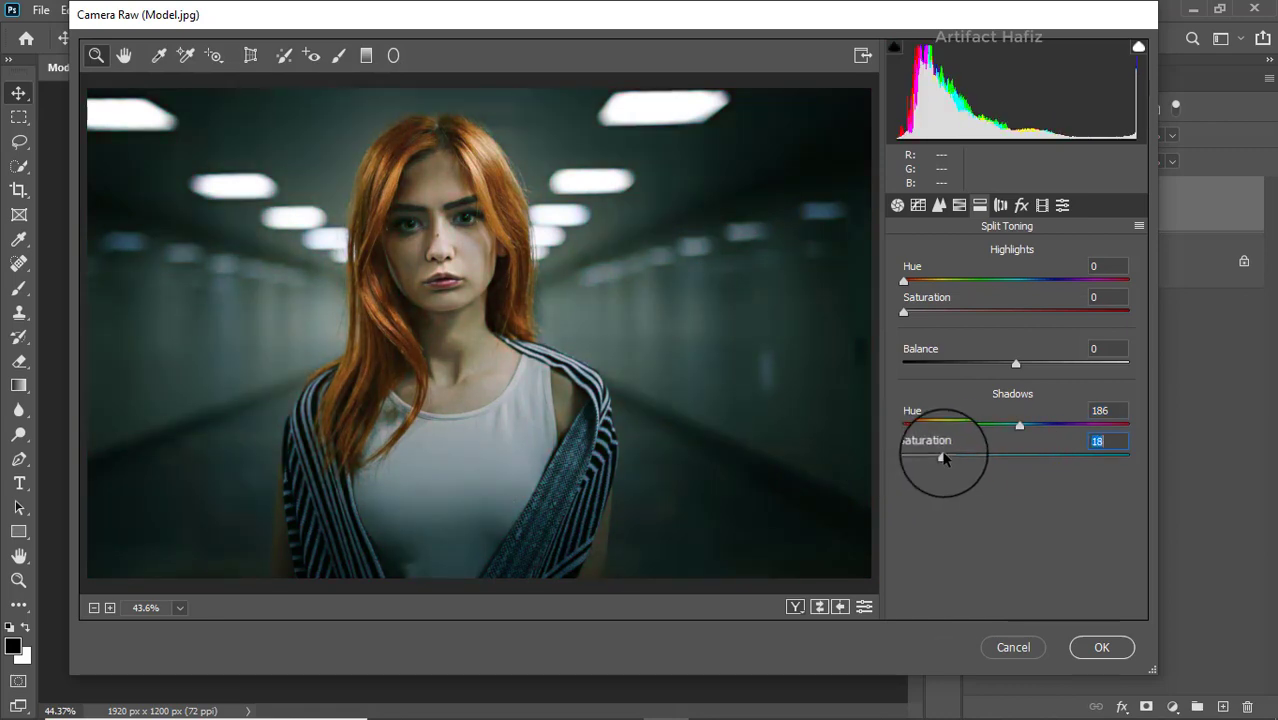
drag(943, 458, 948, 457)
drag(904, 313, 968, 315)
drag(904, 280, 950, 292)
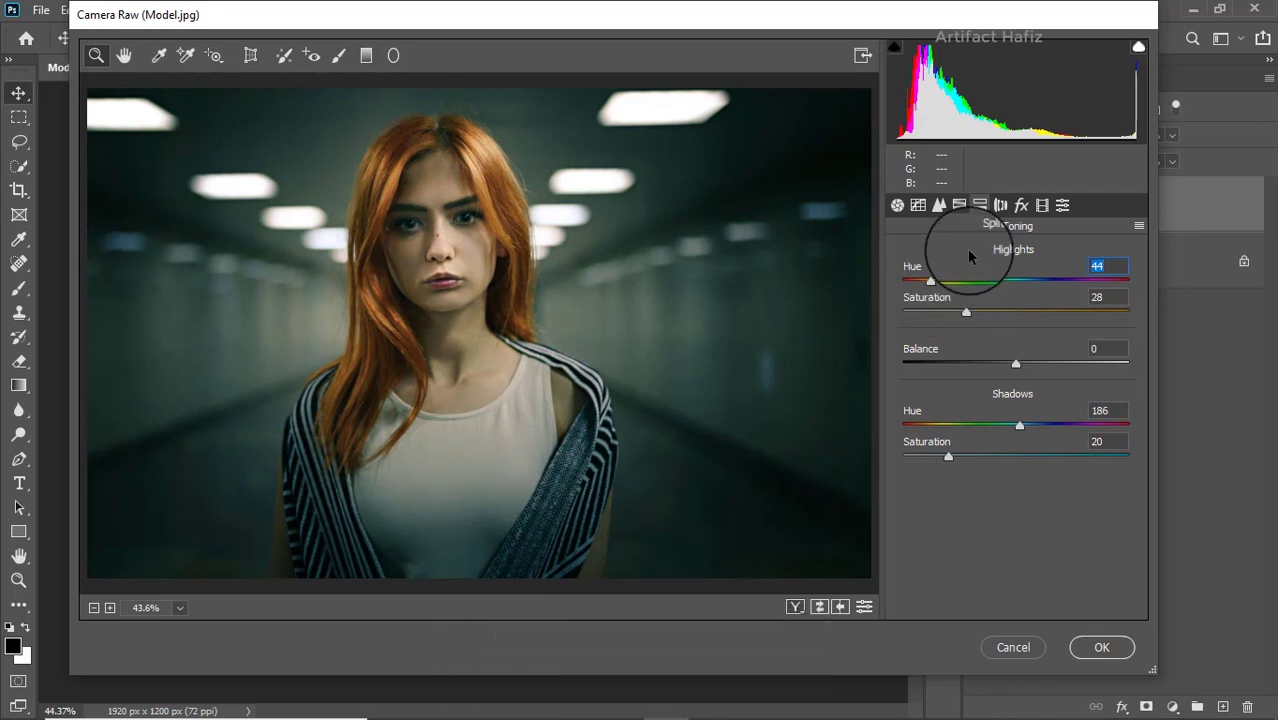
- Set Calibration Red Saturation −18, Green Hue +13/Saturation +8, Blue Hue −9/Saturation +14
click(1021, 206)
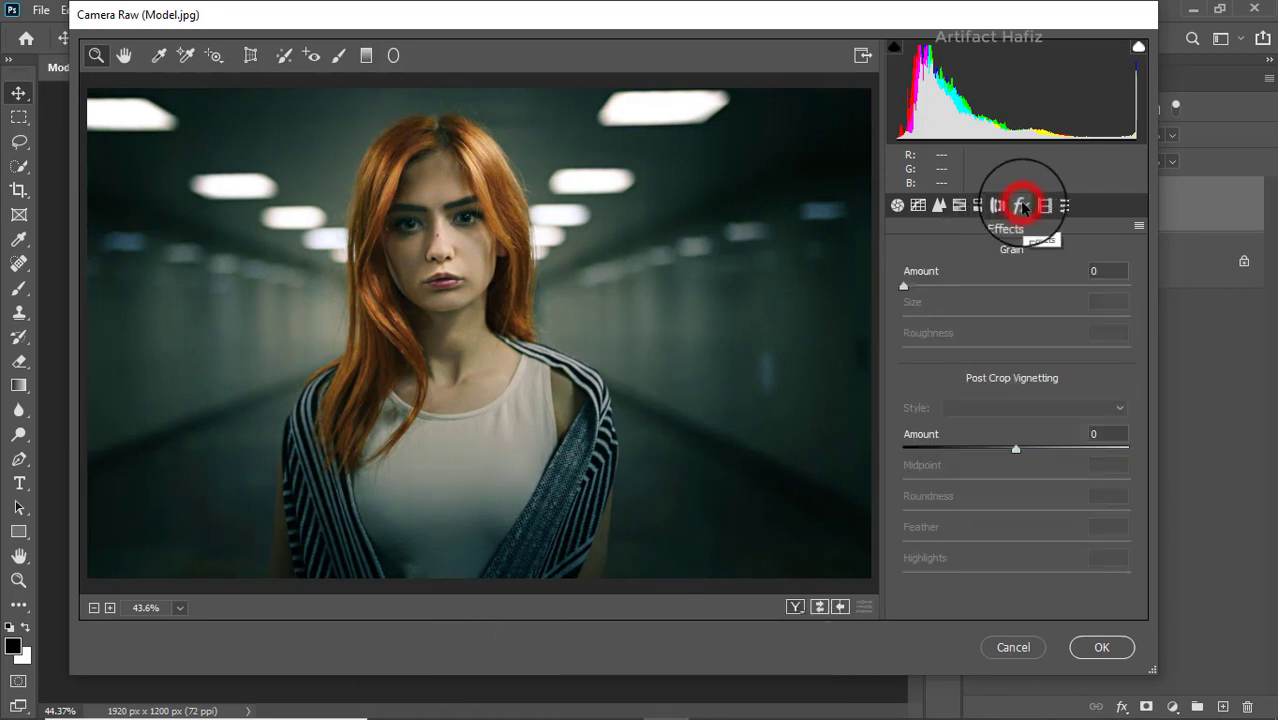
click(1042, 205)
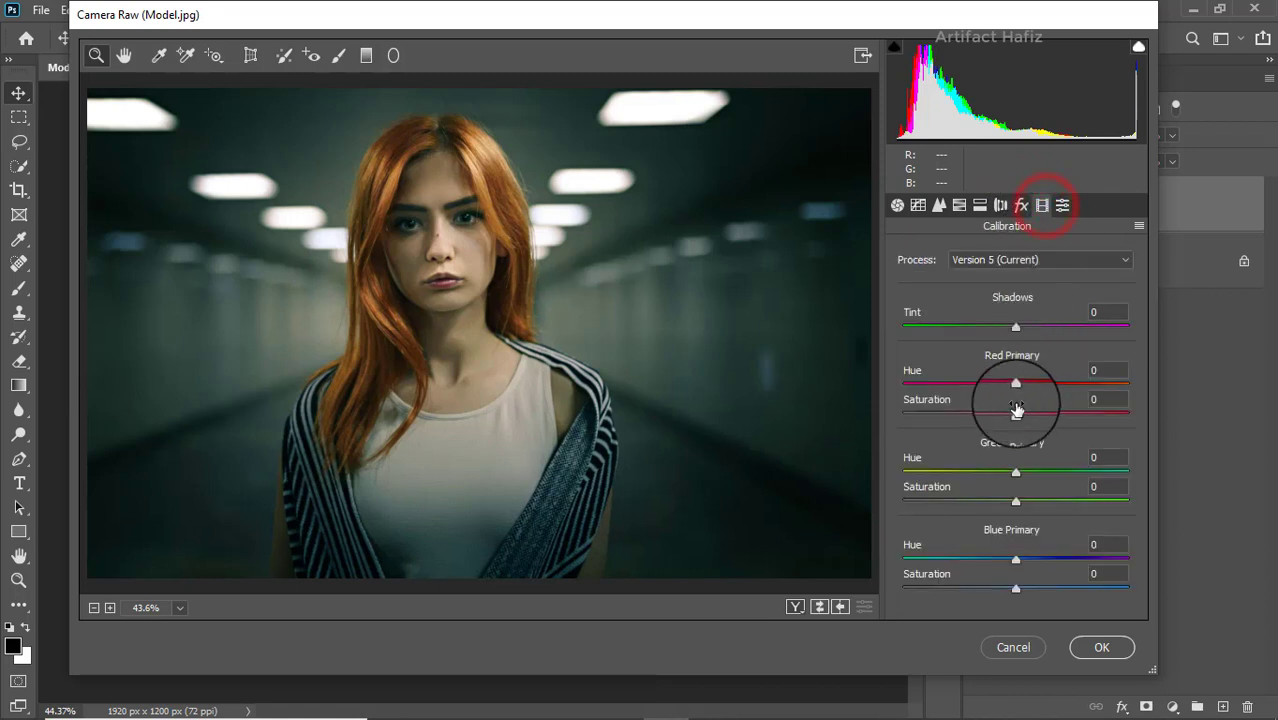
drag(1015, 413, 1033, 413)
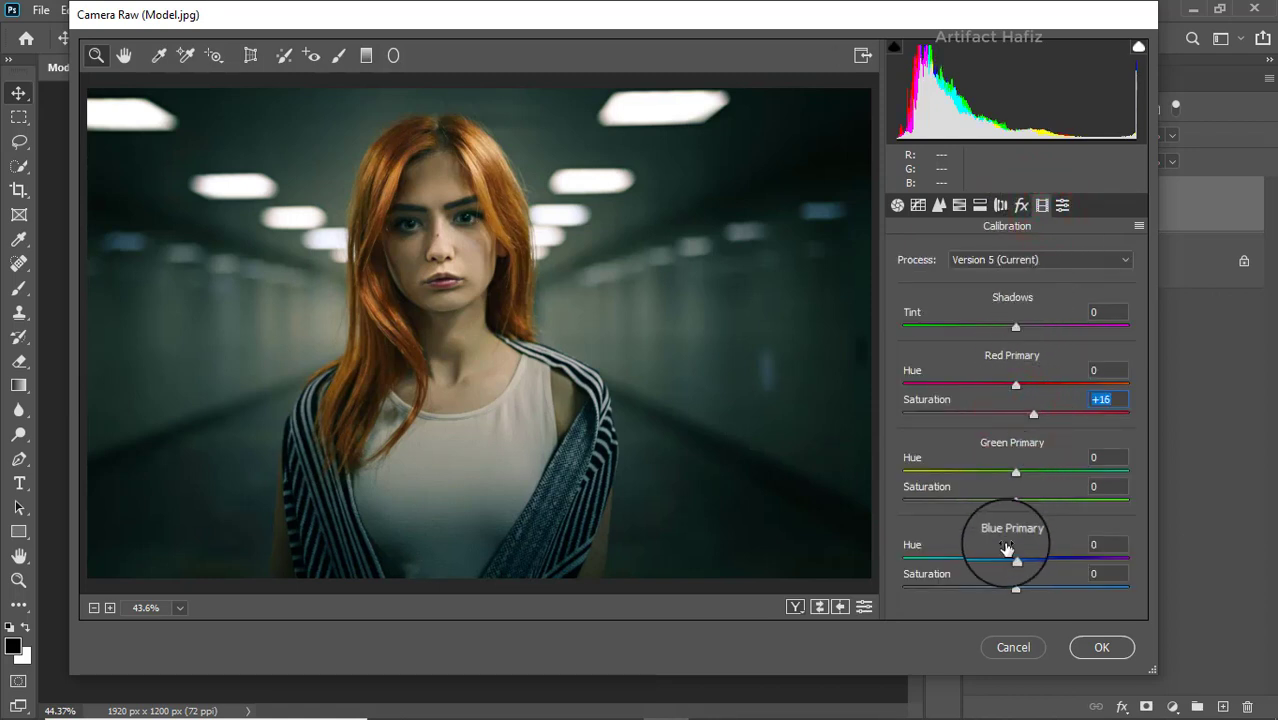
drag(1016, 501, 1025, 501)
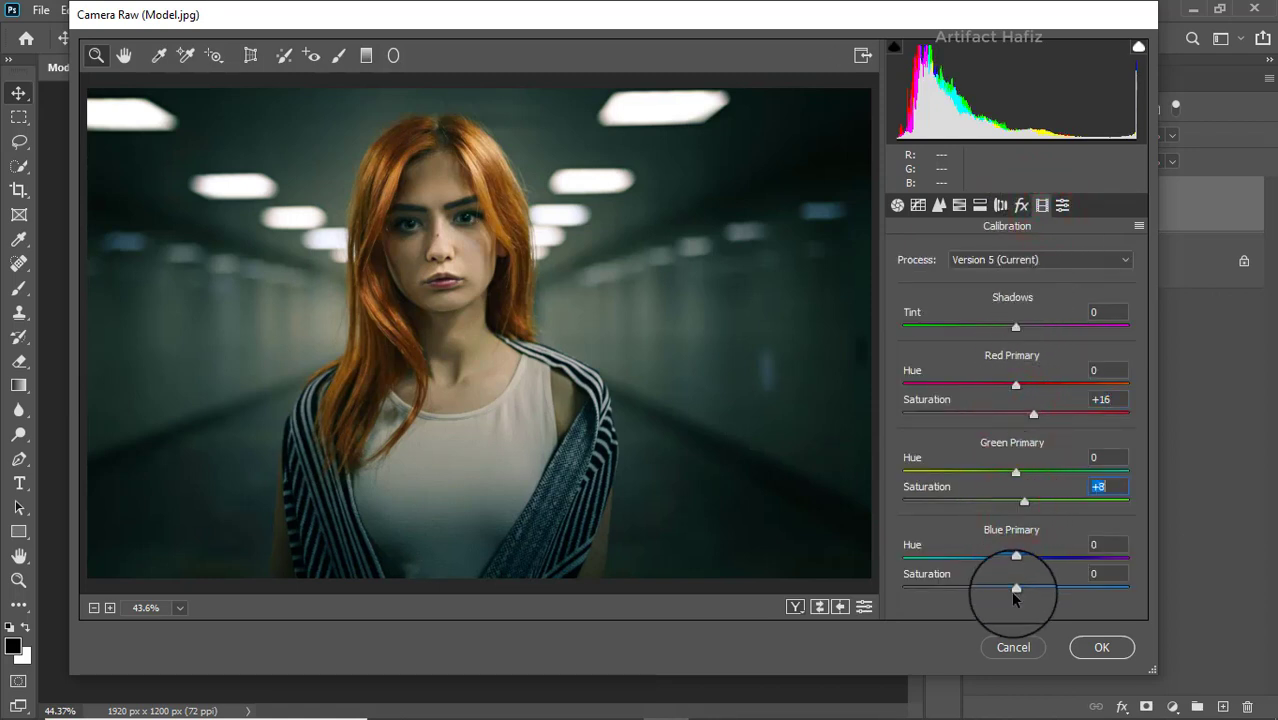
drag(1015, 589, 1032, 590)
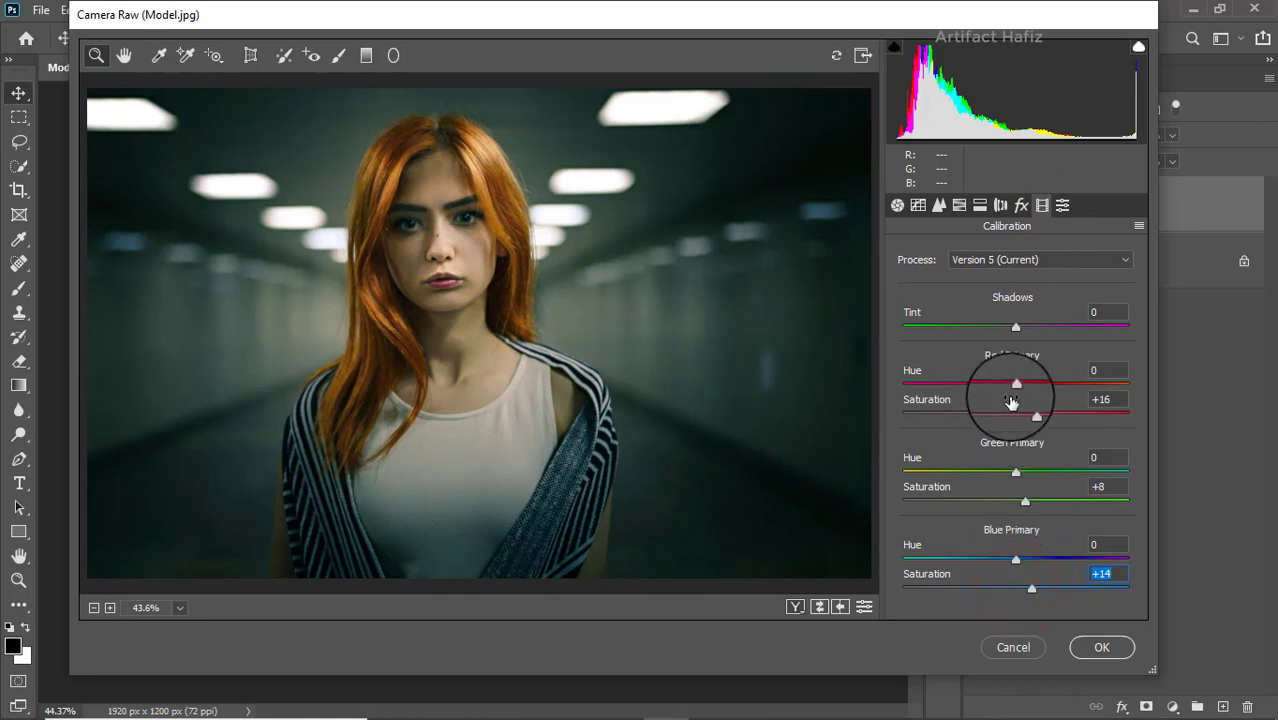
drag(1034, 413, 1013, 413)
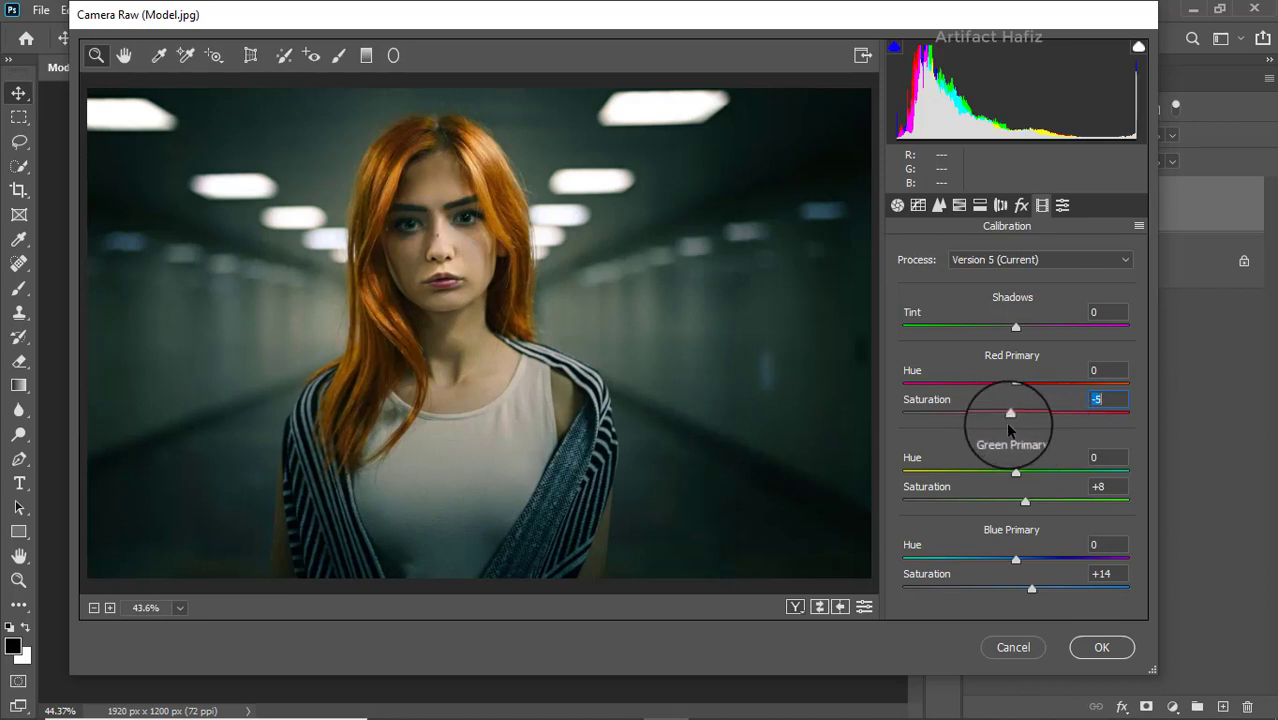
drag(1008, 427, 994, 430)
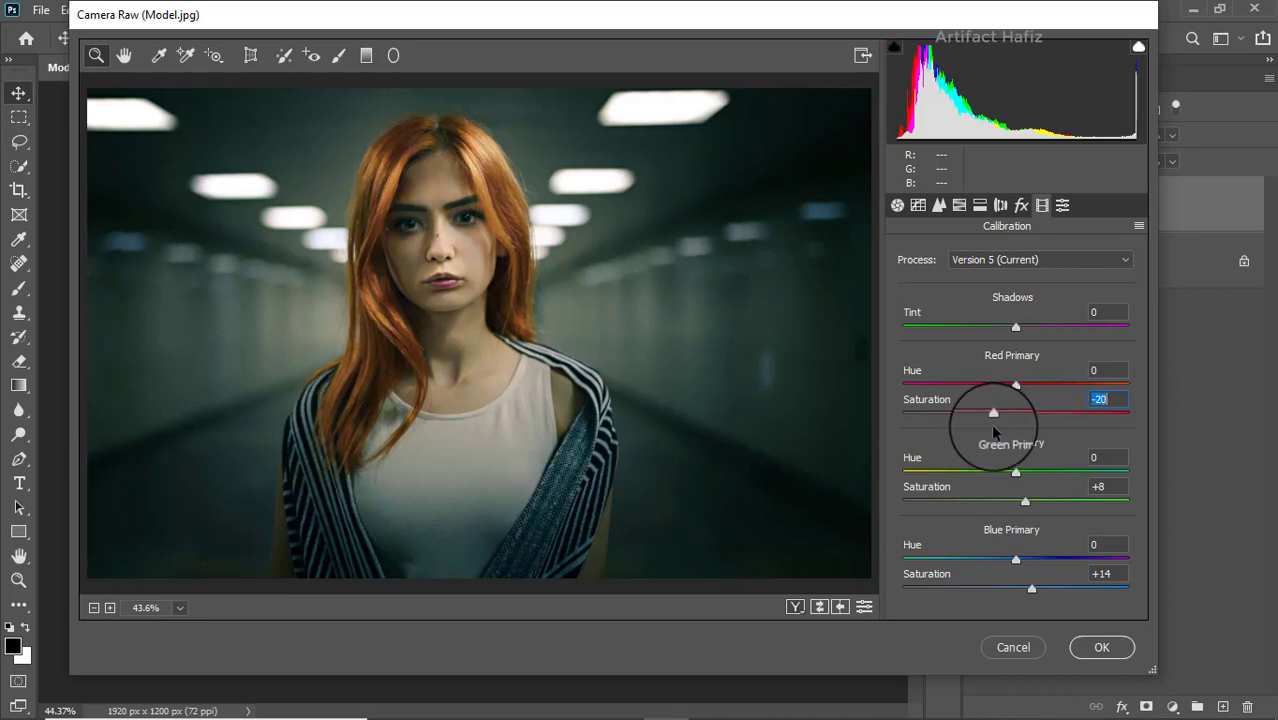
drag(1016, 472, 1040, 477)
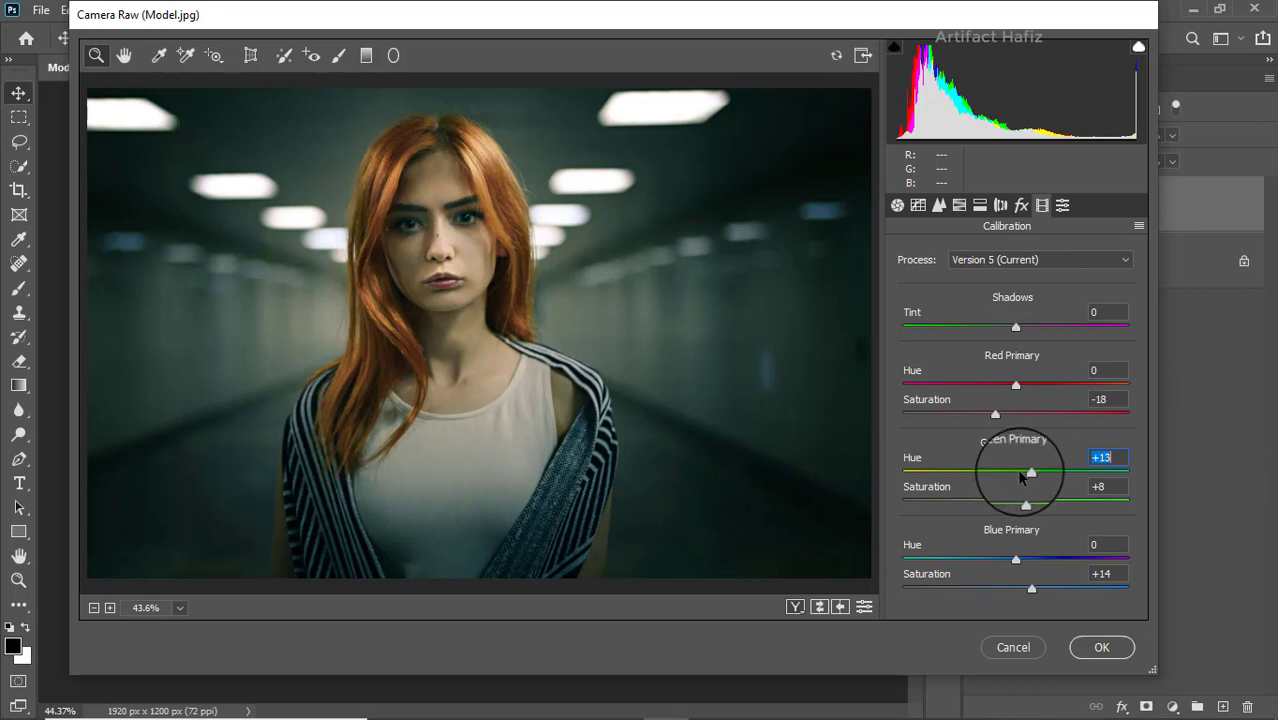
drag(1016, 558, 1005, 558)
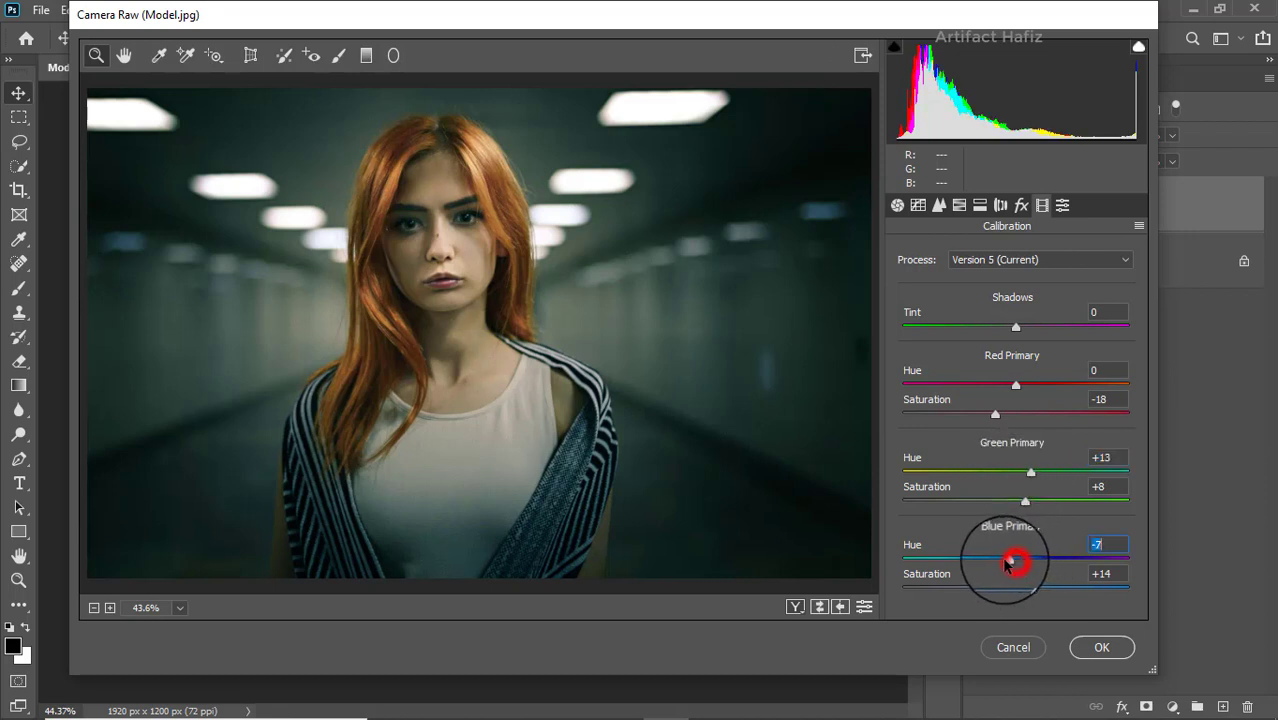
- Apply the Camera Raw filter and toggle the layer off and on to compare
click(1101, 647)
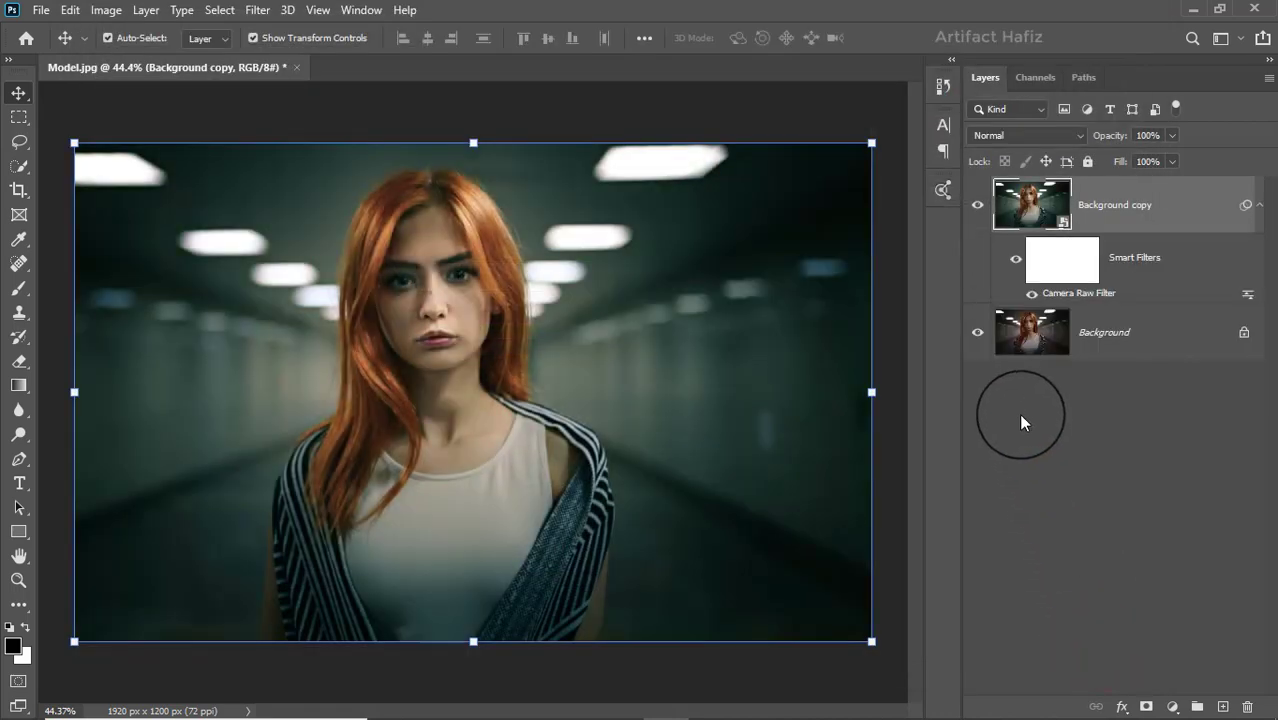
click(977, 206)
click(977, 206)
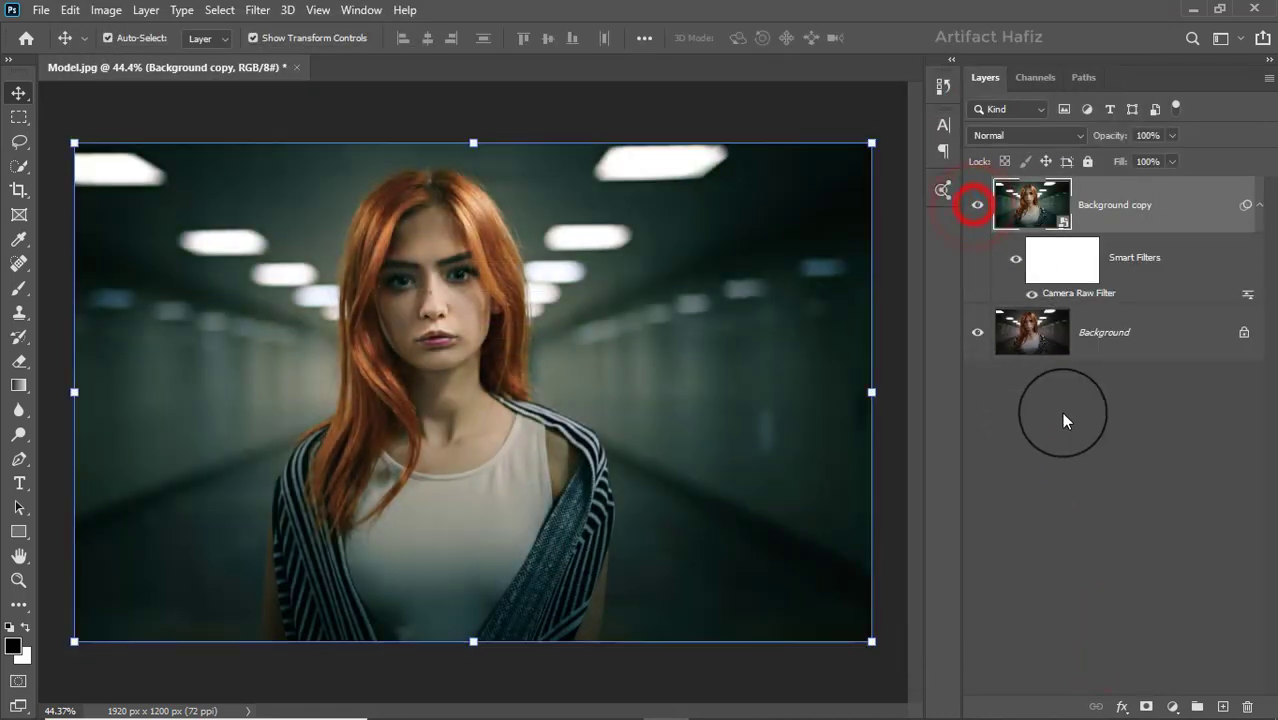
click(1172, 707)
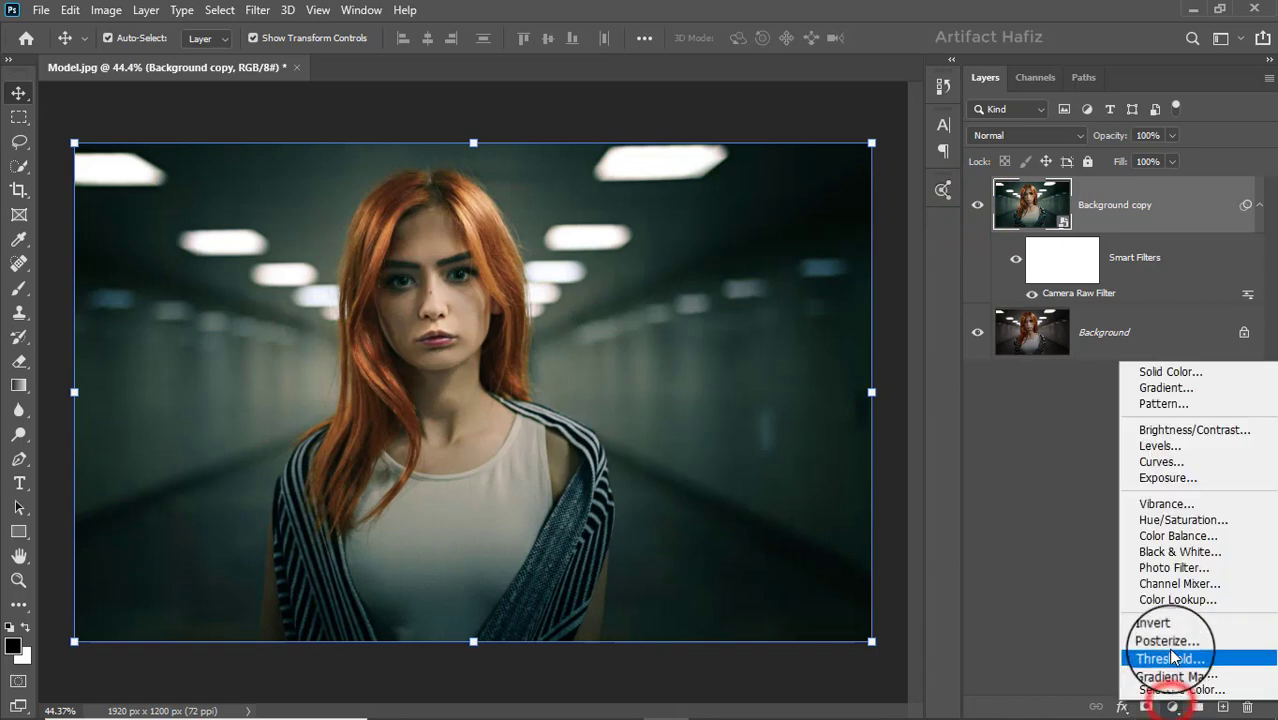
- Add a Color Lookup adjustment layer loaded with FuturisticBleak.3DL
click(1175, 600)
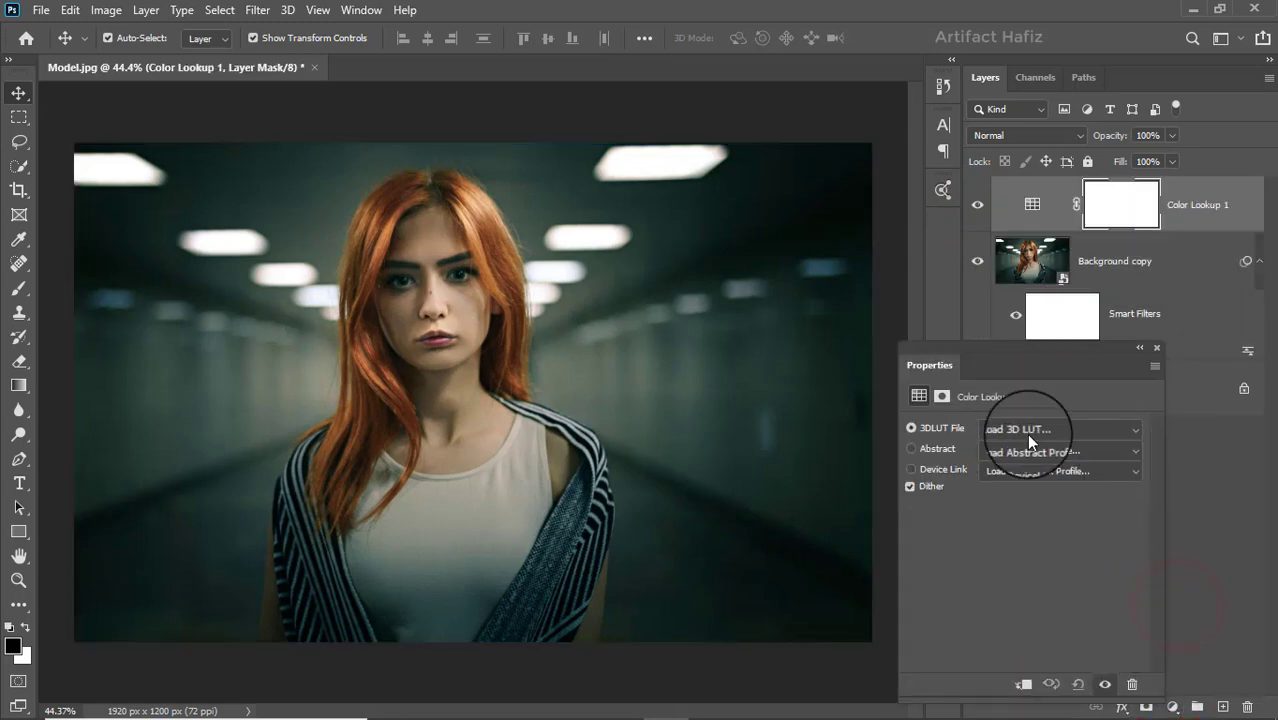
click(1030, 430)
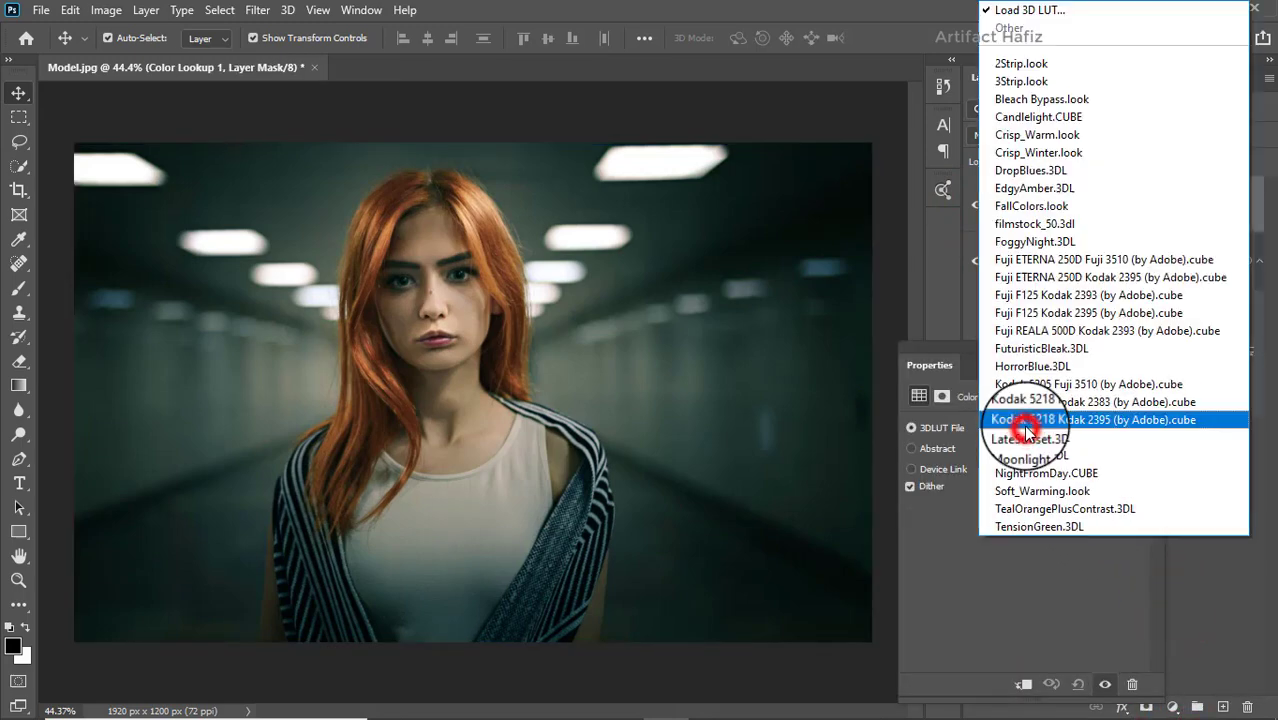
click(1048, 350)
click(1154, 350)
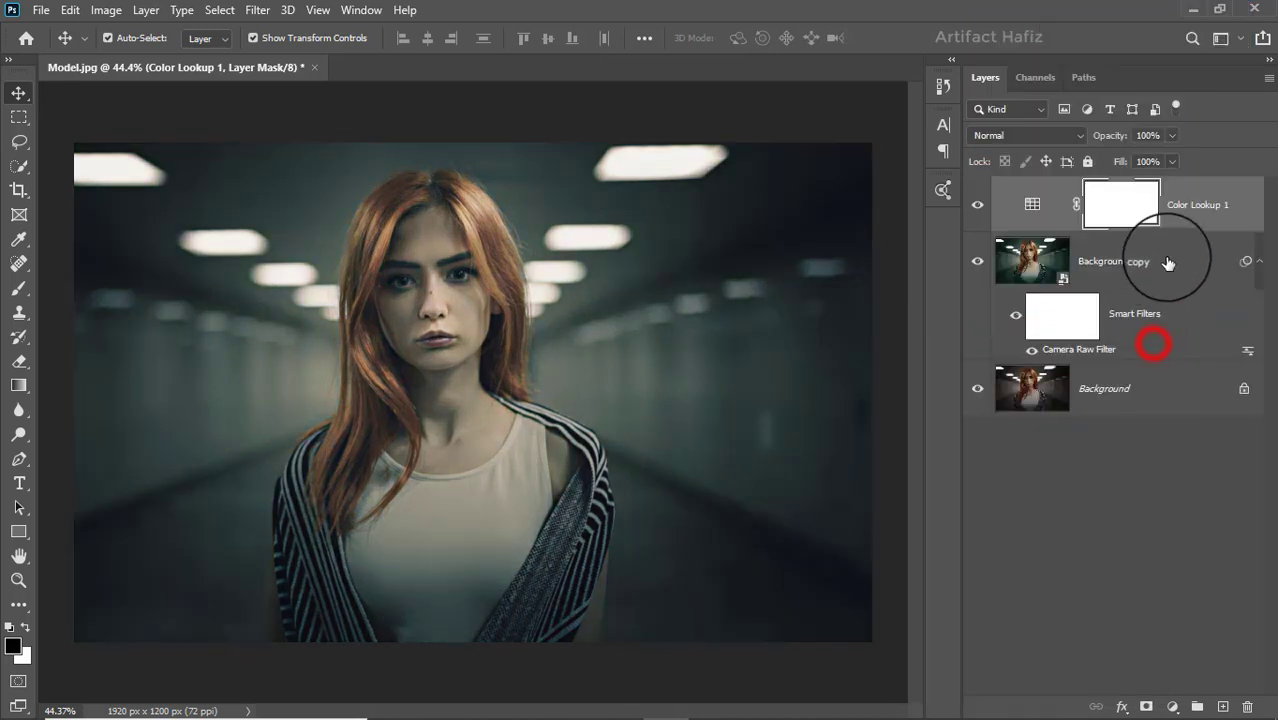
click(1195, 205)
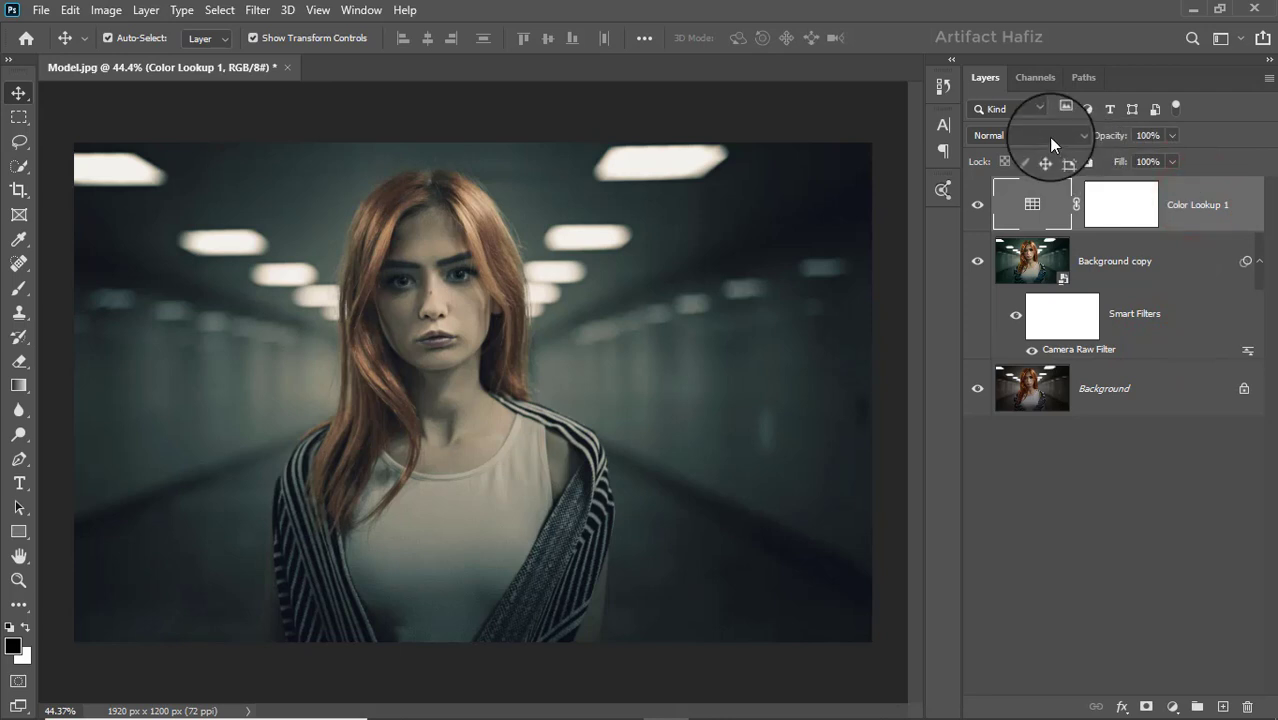
- Blend Color Lookup 1 as Luminosity at 55% opacity
click(1048, 137)
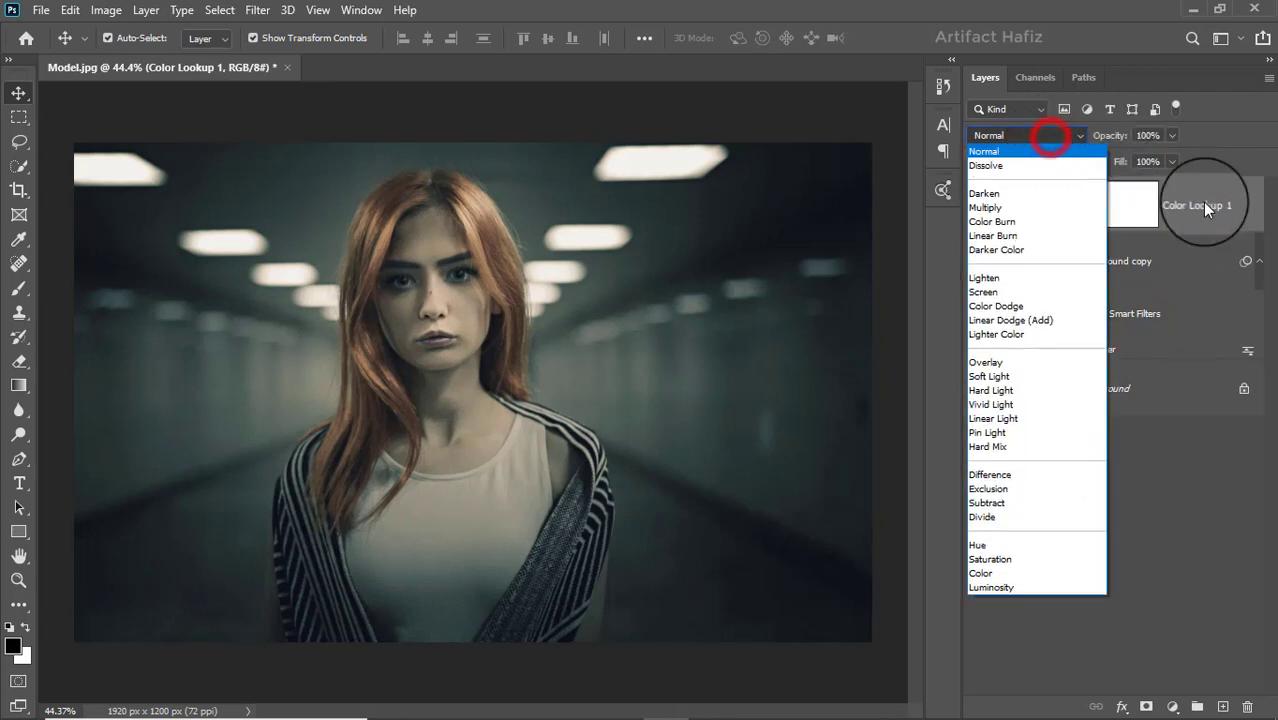
click(1003, 587)
click(979, 206)
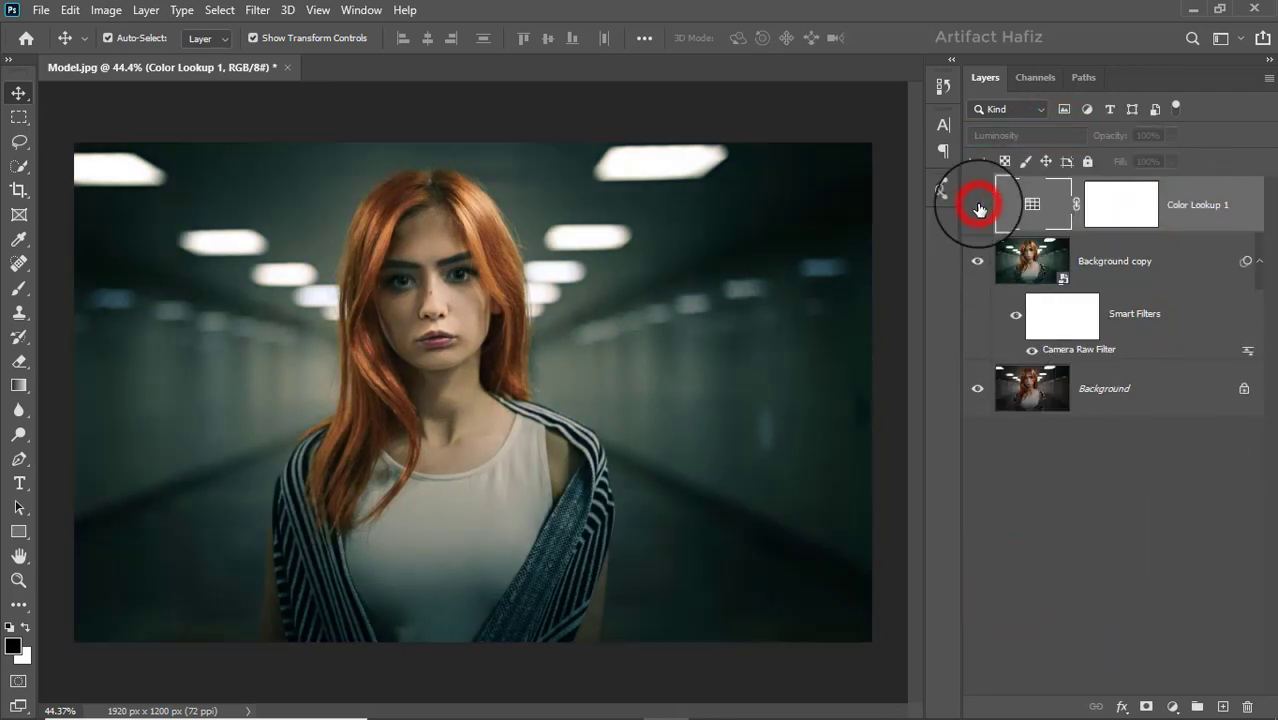
click(978, 206)
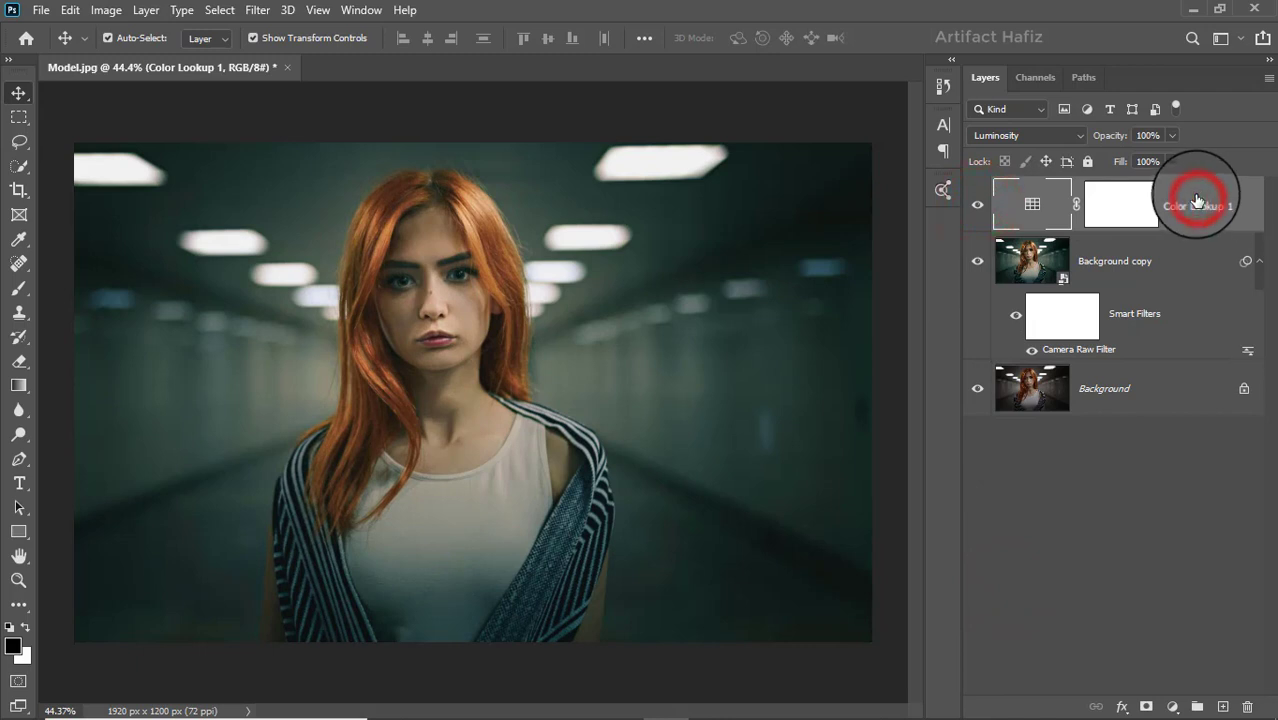
click(1173, 141)
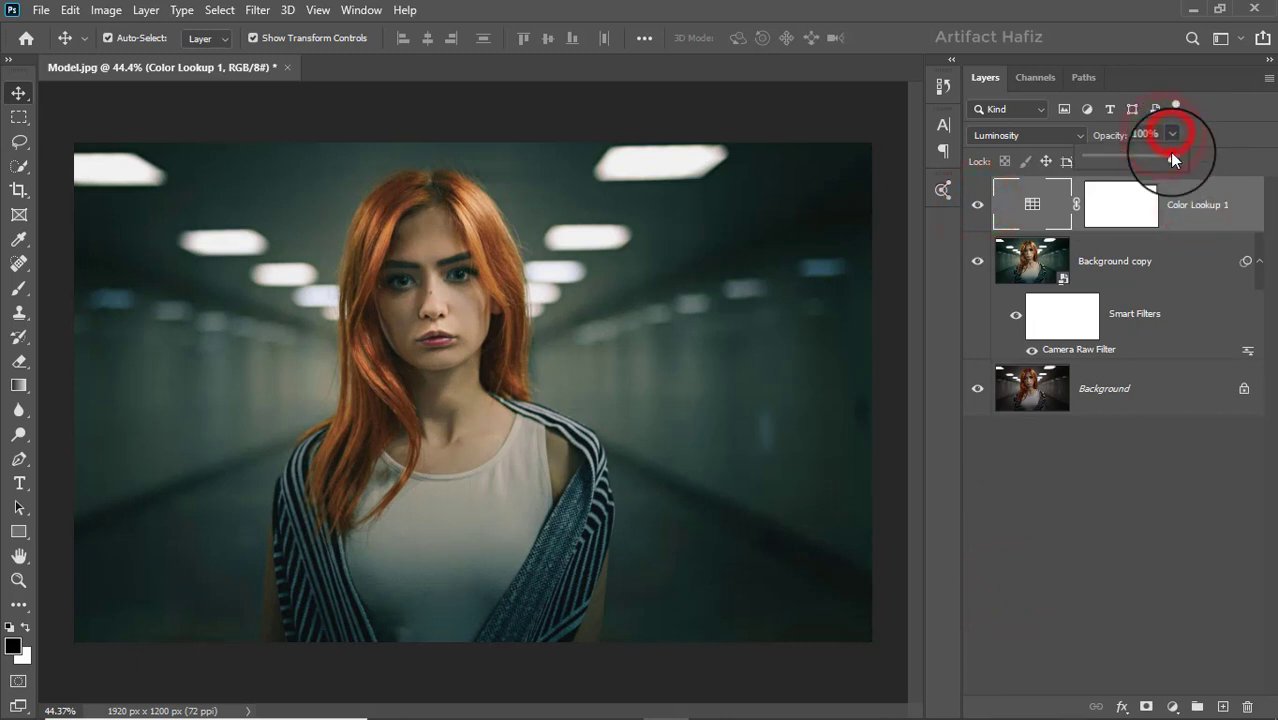
drag(1169, 152, 1125, 168)
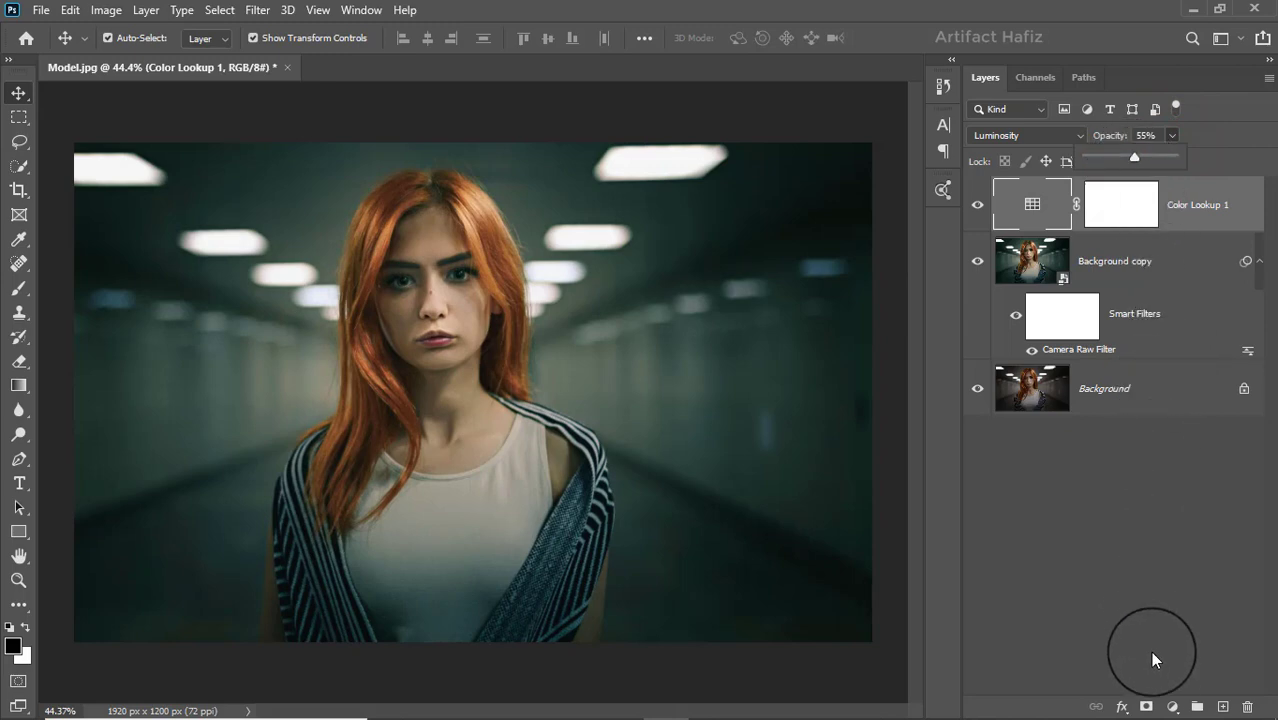
- Add a second Color Lookup layer using Fuji F125 Kodak 2395 (by Adobe).cube
click(1172, 706)
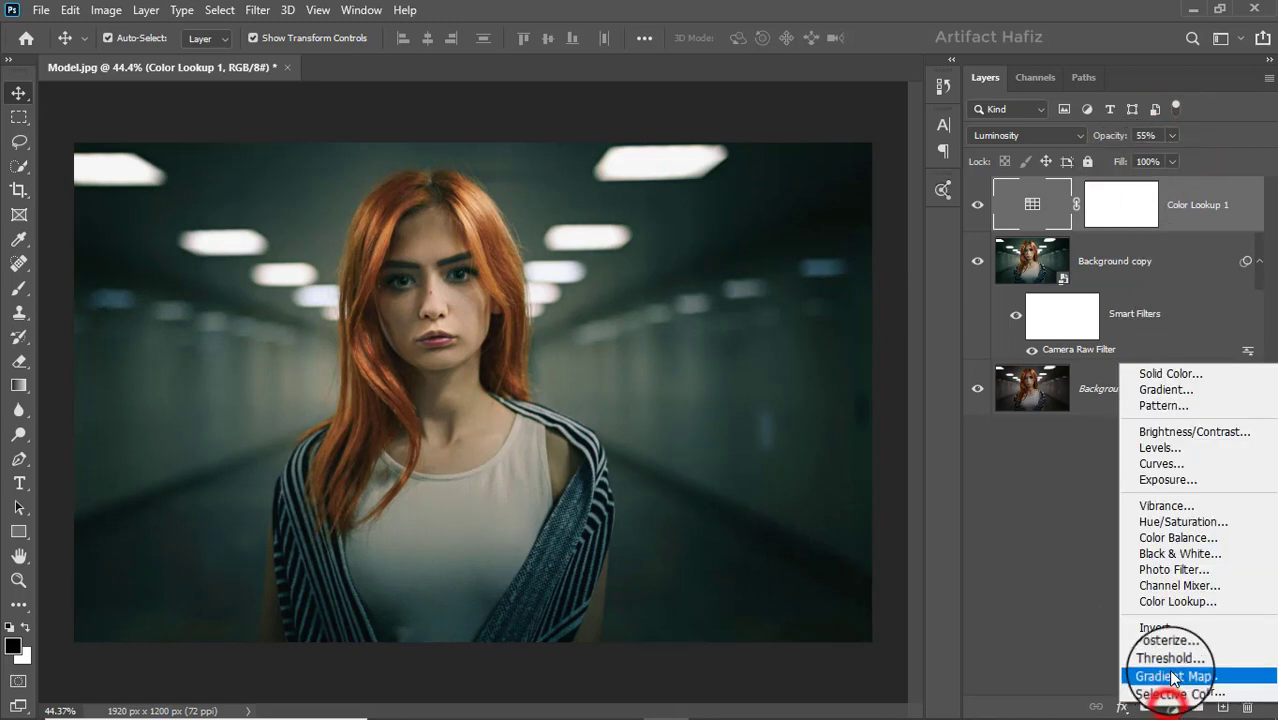
click(1178, 605)
click(1007, 425)
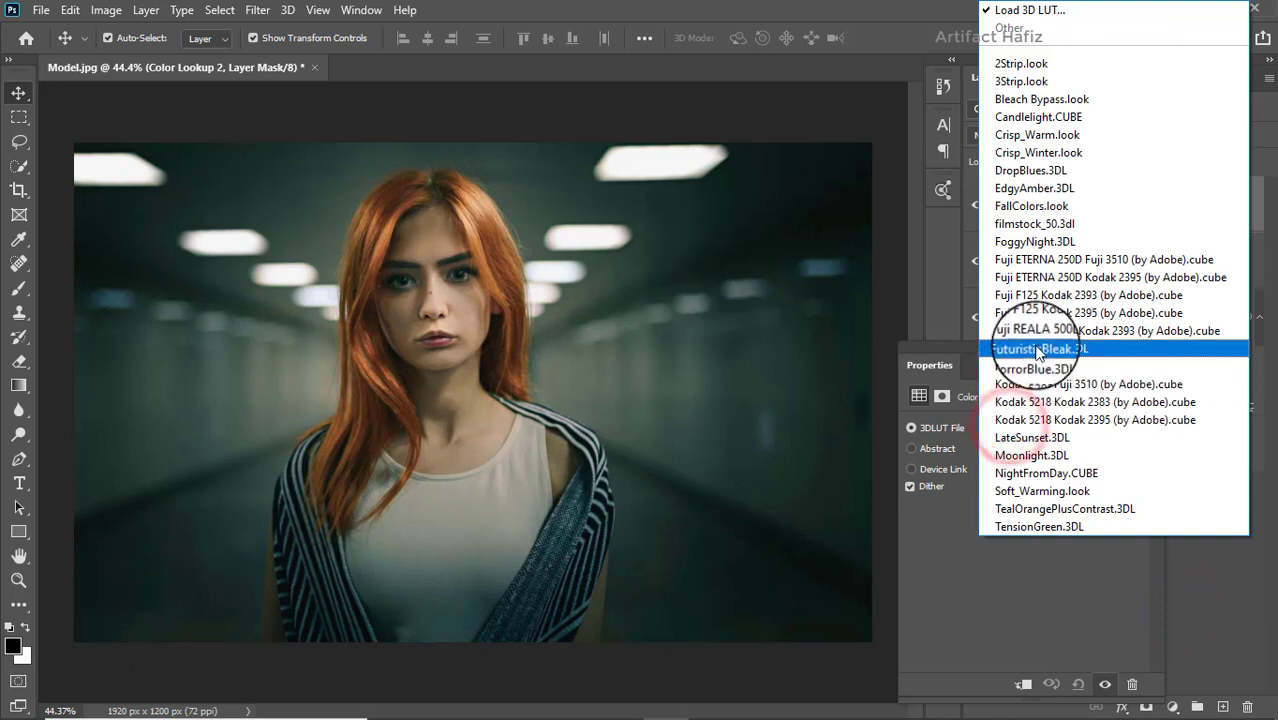
click(1042, 314)
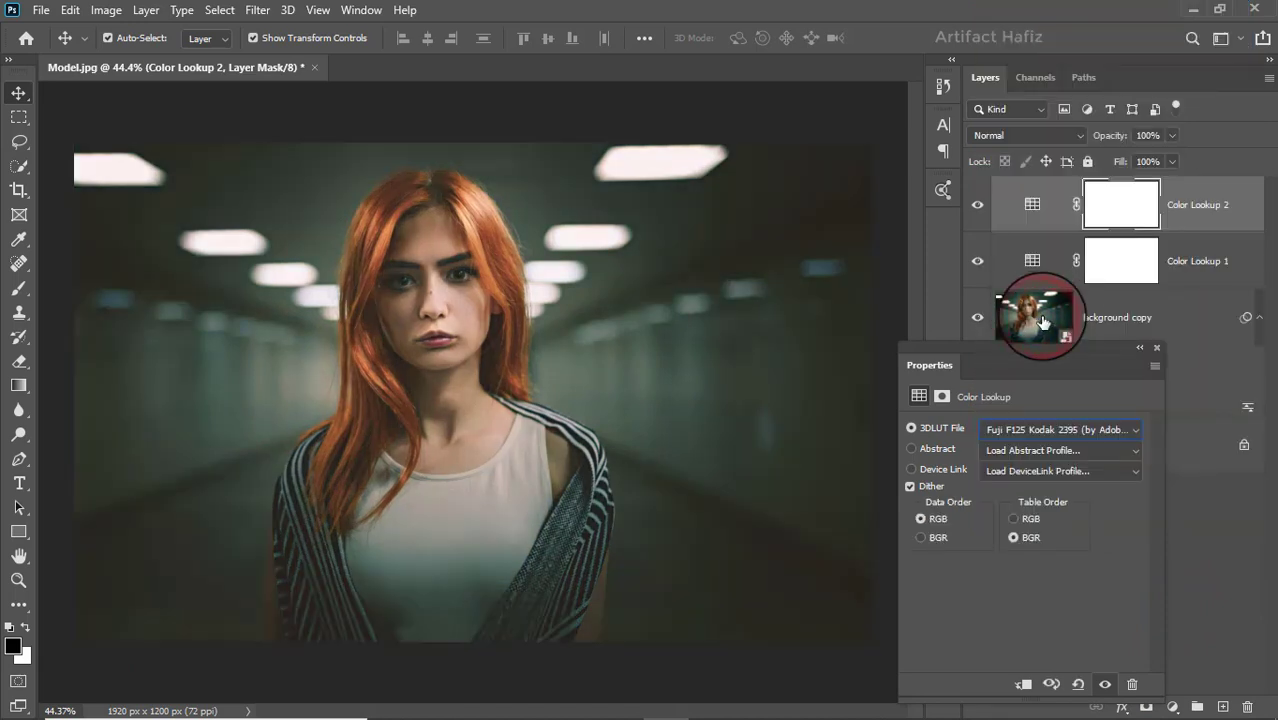
click(1156, 347)
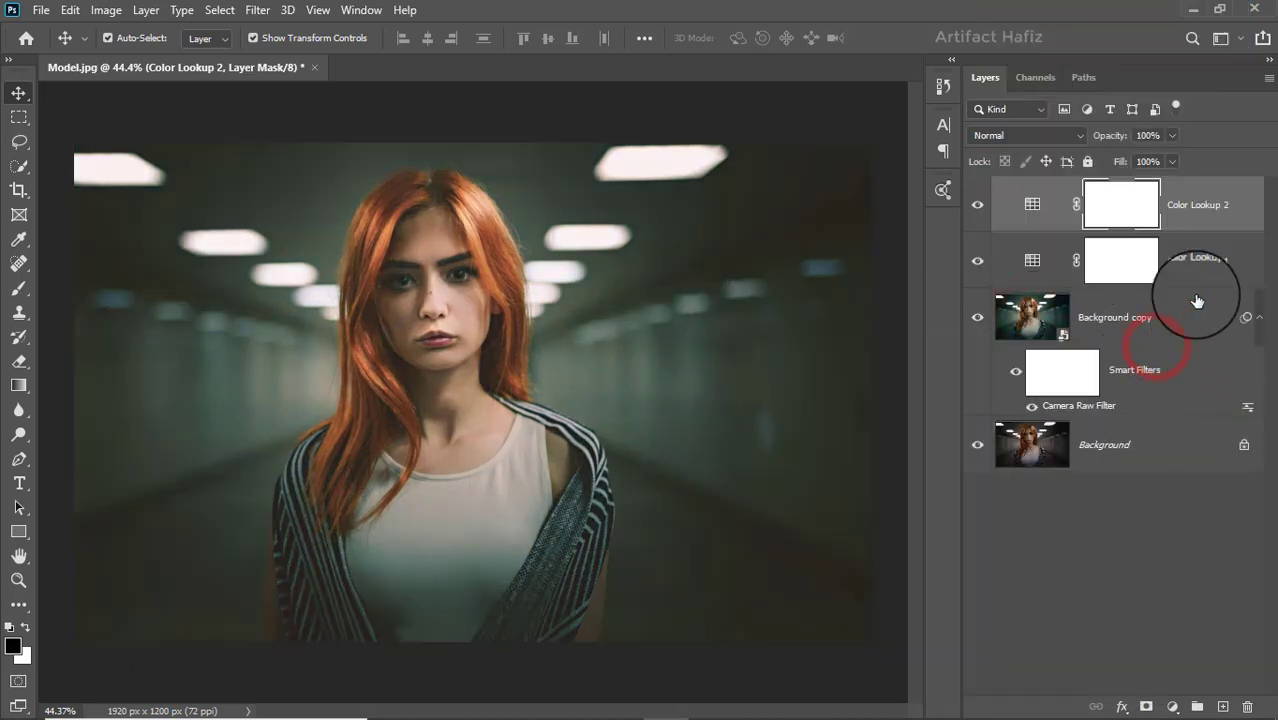
- Lower Color Lookup 2's opacity to 82%
click(1218, 208)
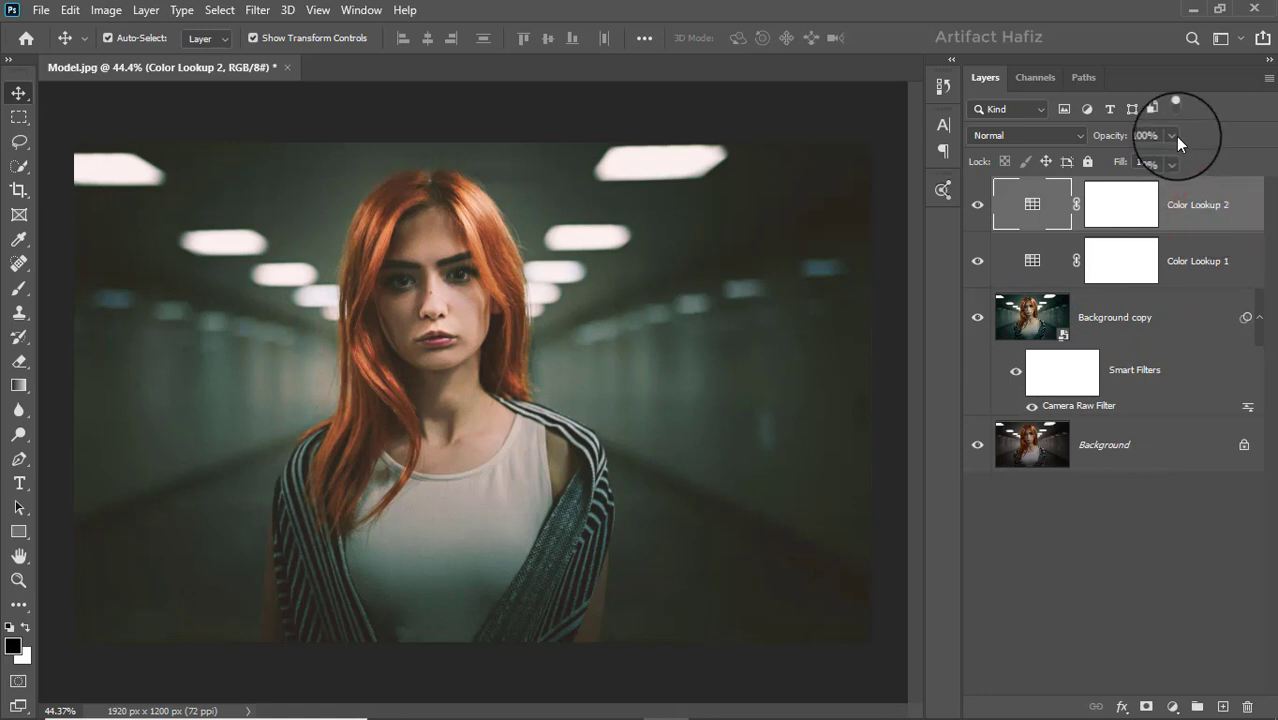
drag(1174, 138, 1156, 165)
click(1182, 204)
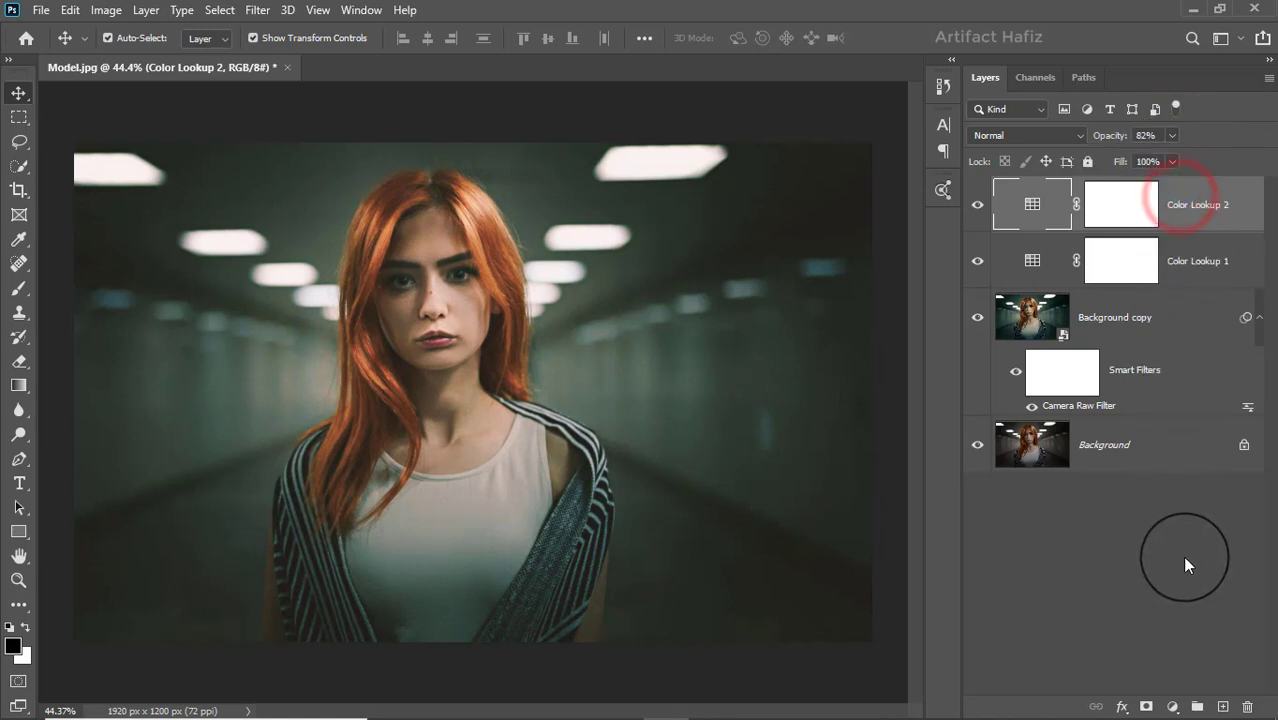
click(1173, 706)
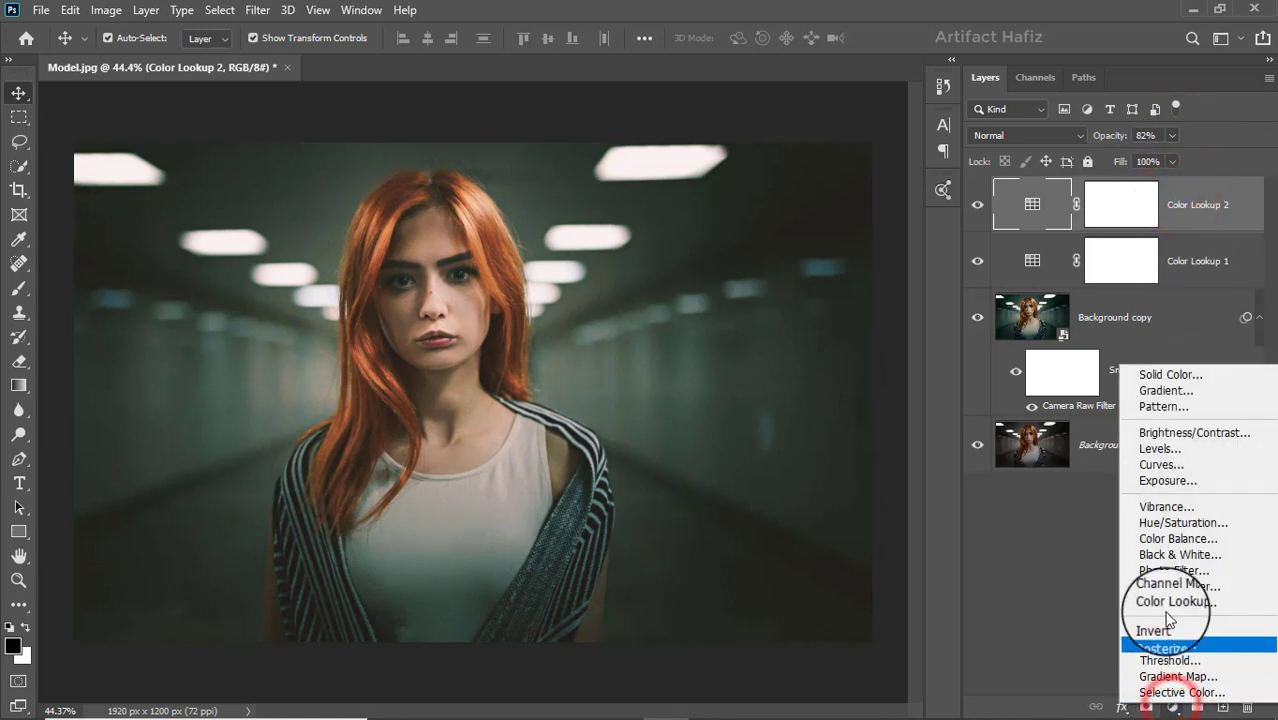
- Add Curves 1 with a shadow anchor and lifted highlights forming a gentle S-curve
click(1145, 465)
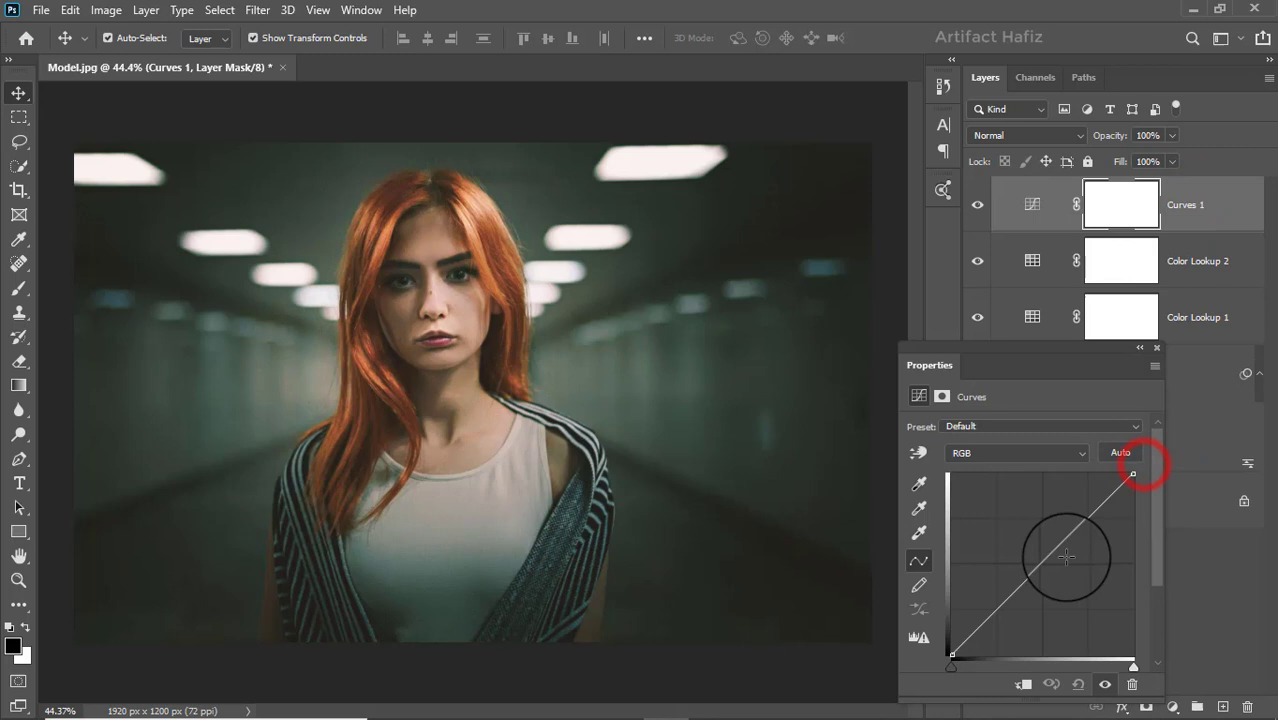
click(998, 607)
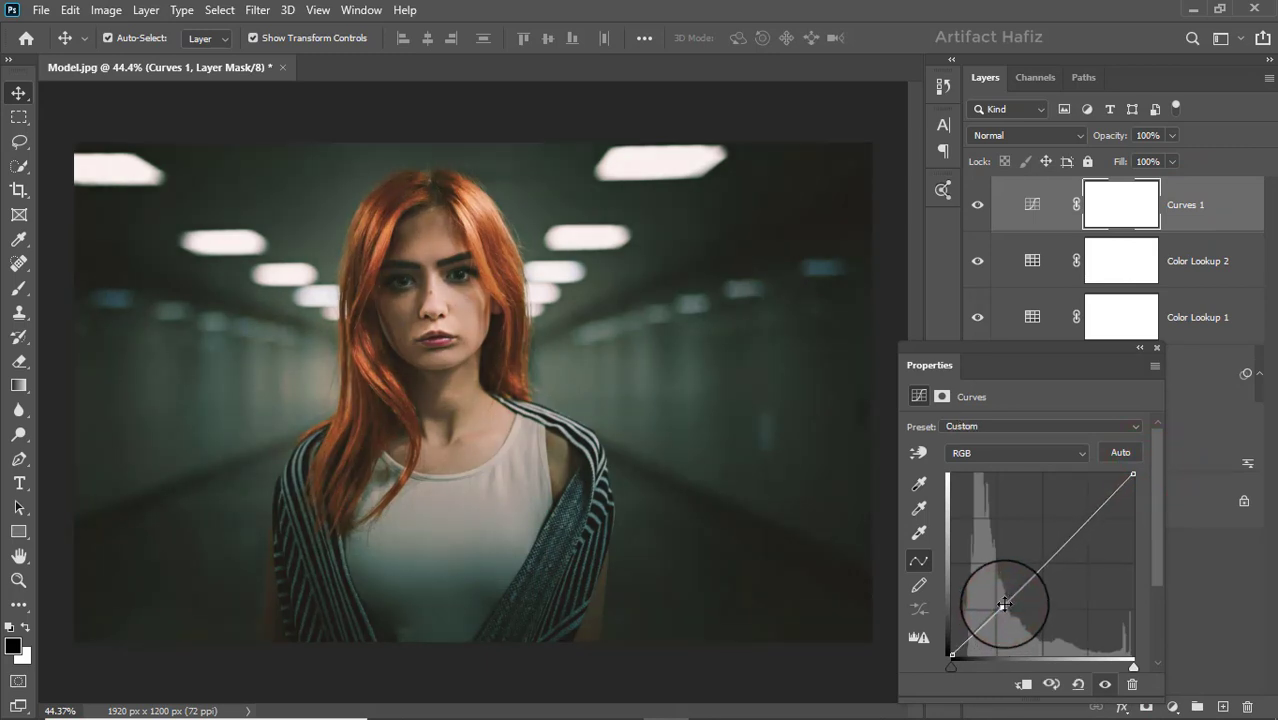
drag(1091, 518, 1085, 511)
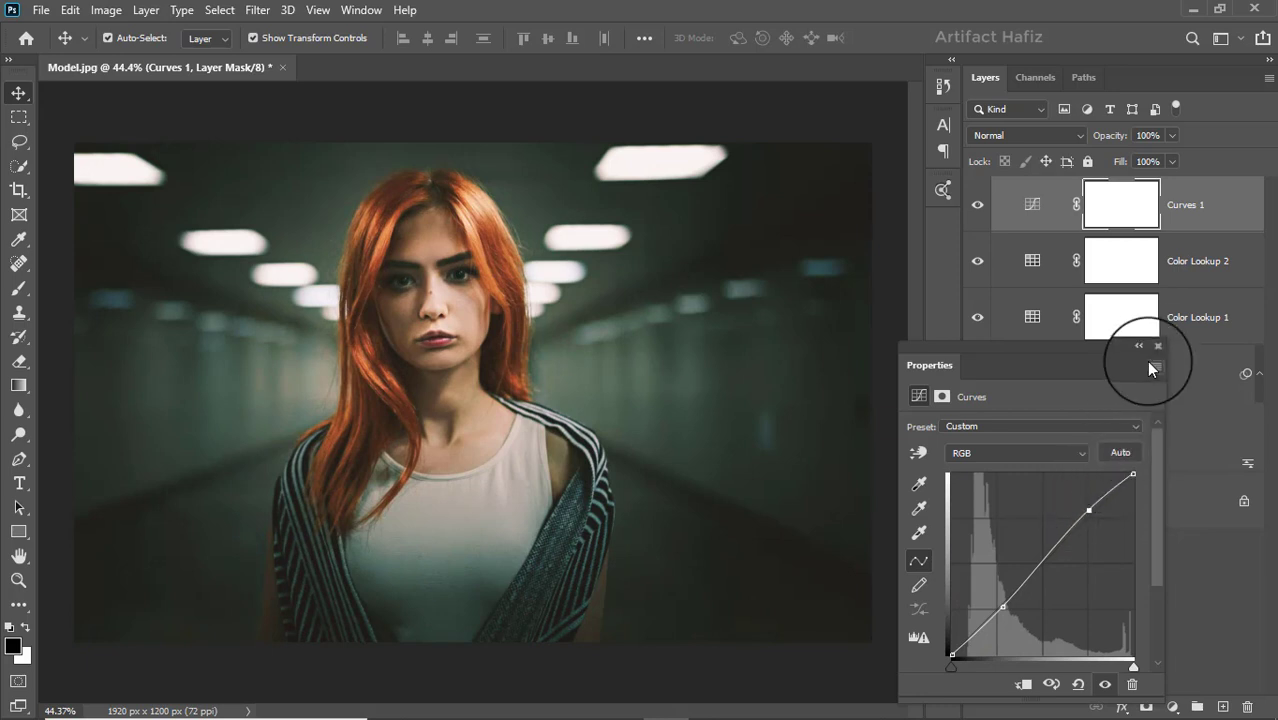
click(1156, 346)
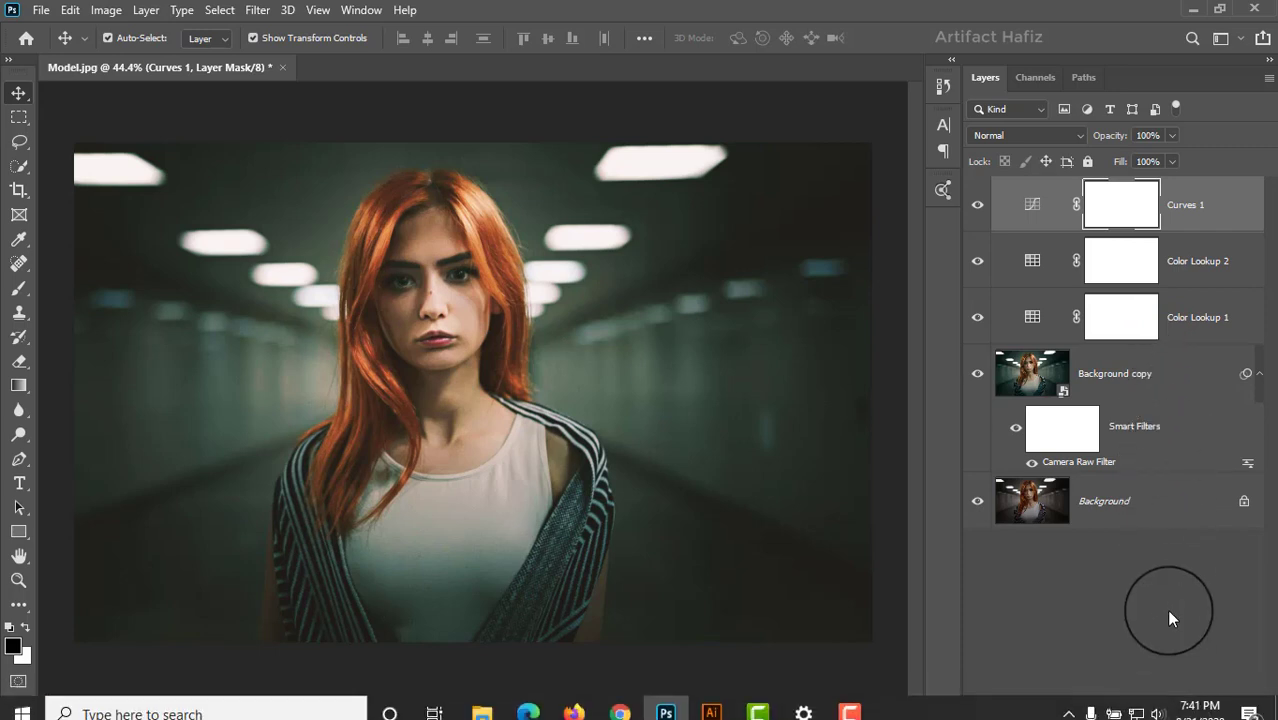
- Add a Levels adjustment layer with RGB input black at 7 and white at 250
click(1172, 704)
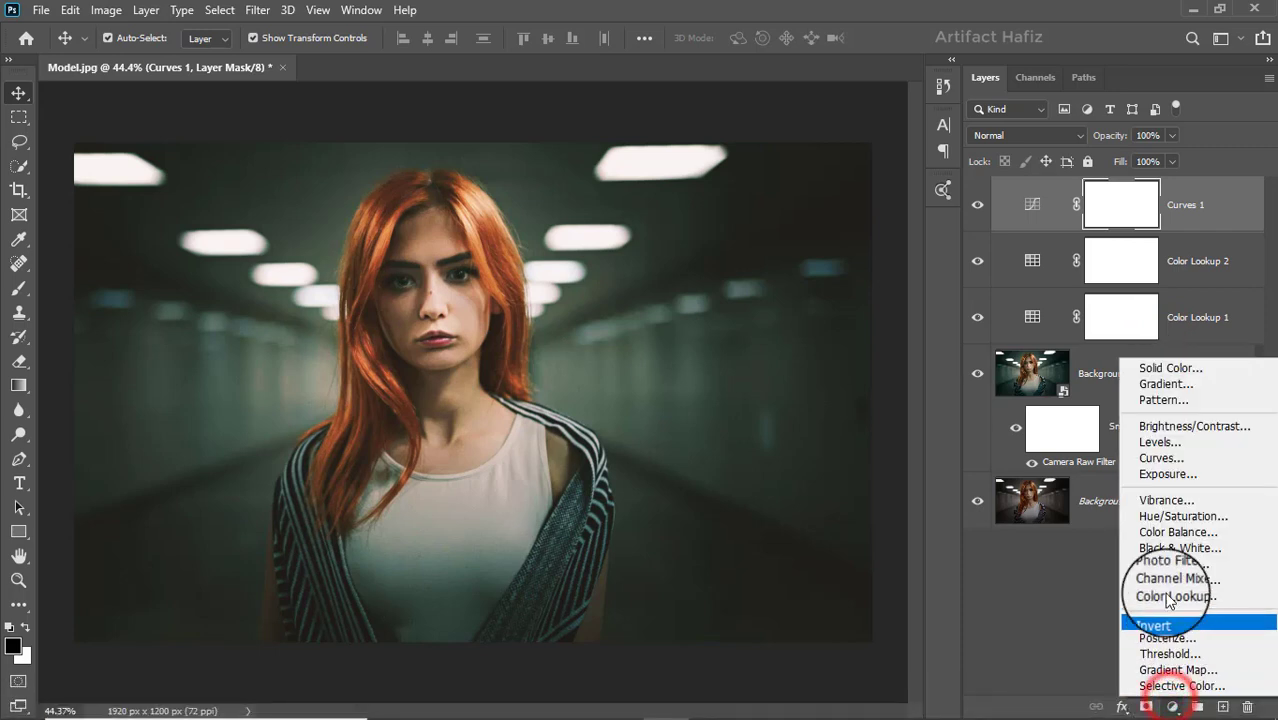
click(1158, 441)
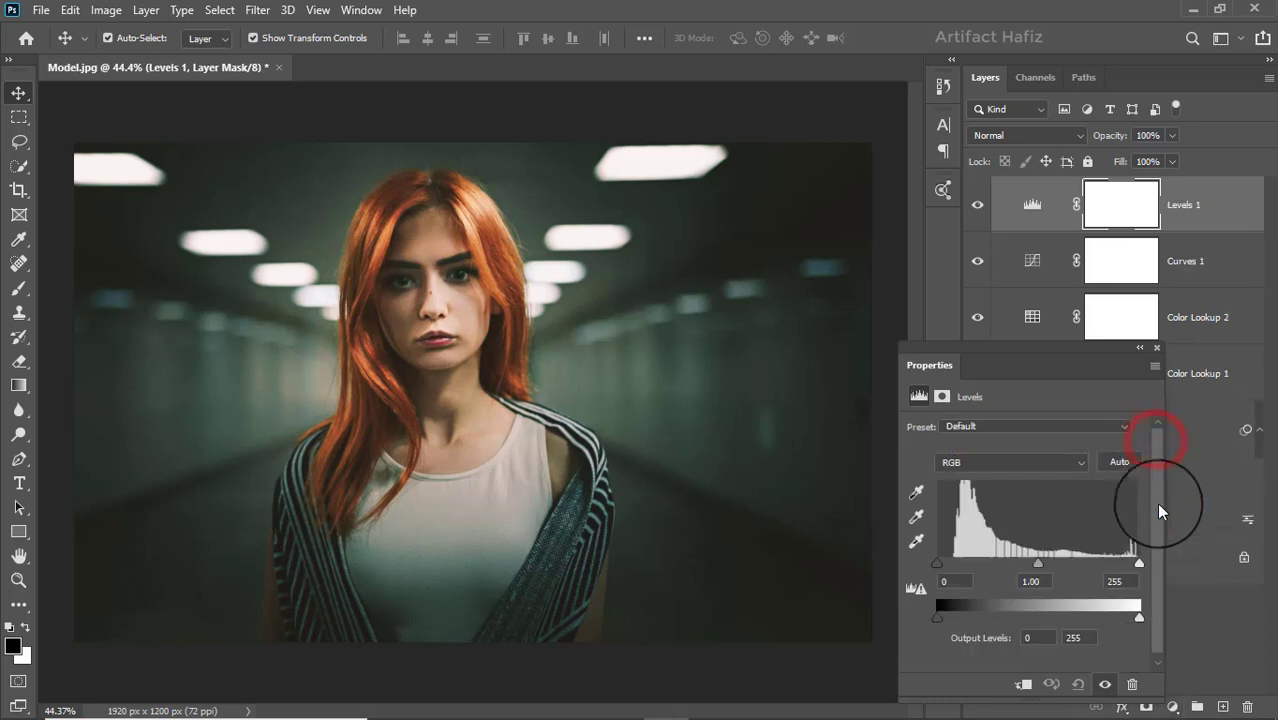
drag(931, 563, 942, 563)
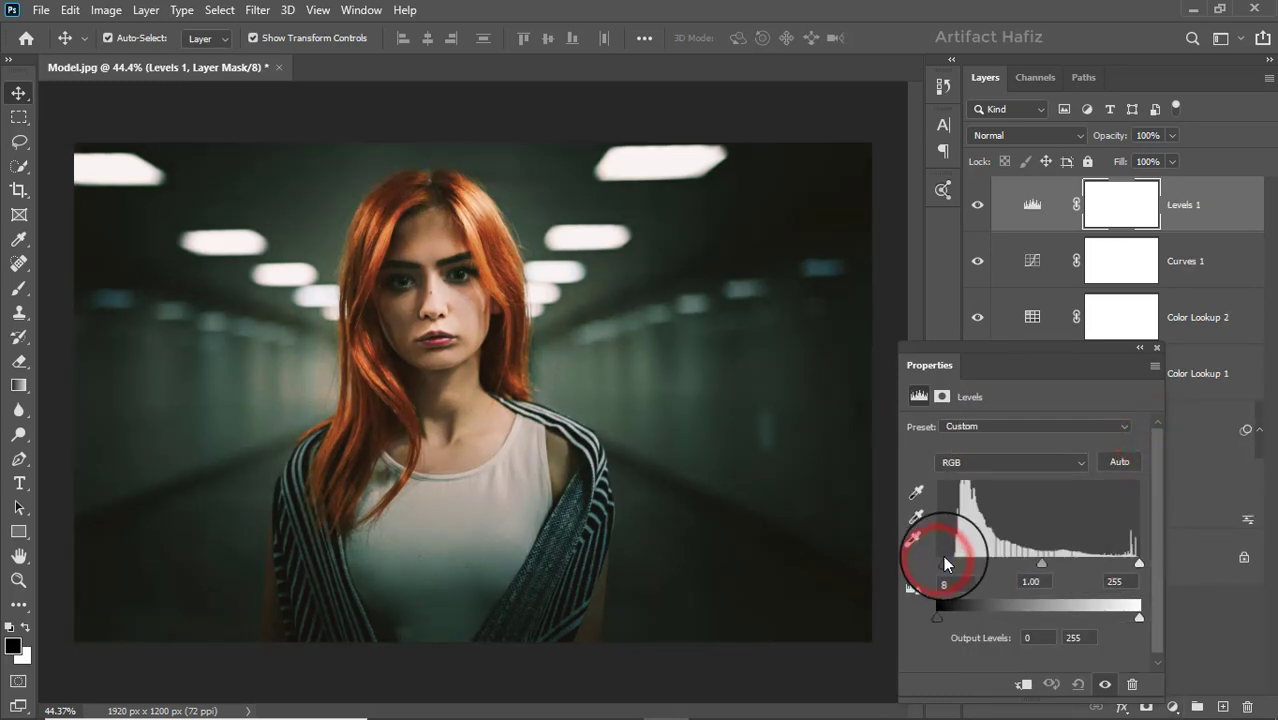
drag(1138, 563, 1135, 563)
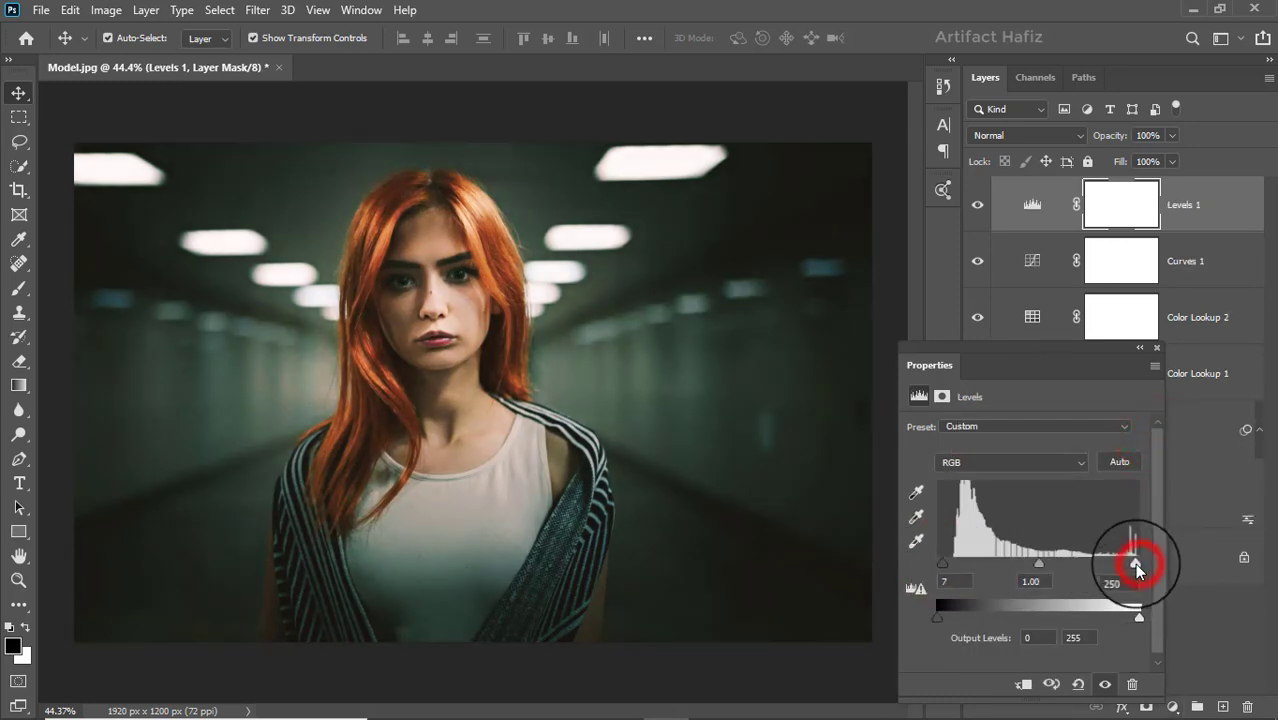
- Slightly lower the Red, Green (249) and Blue (244) white input points
click(1010, 462)
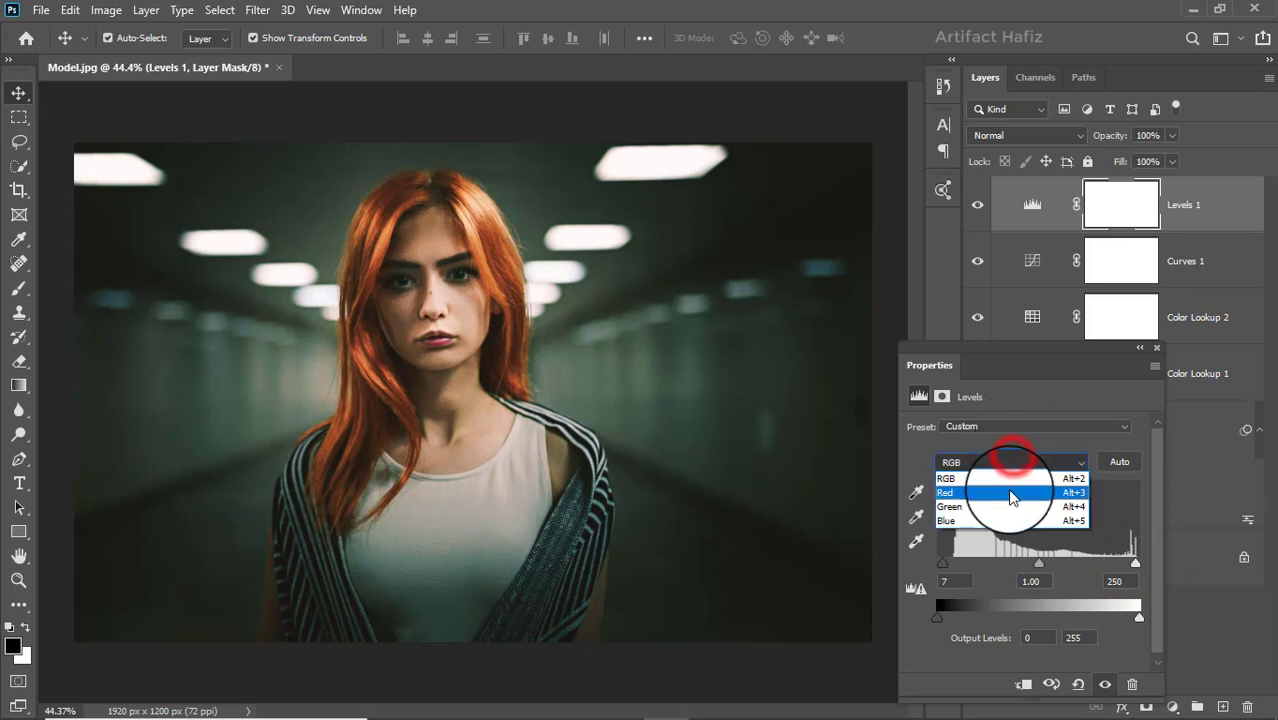
click(1008, 485)
drag(1140, 563, 1135, 563)
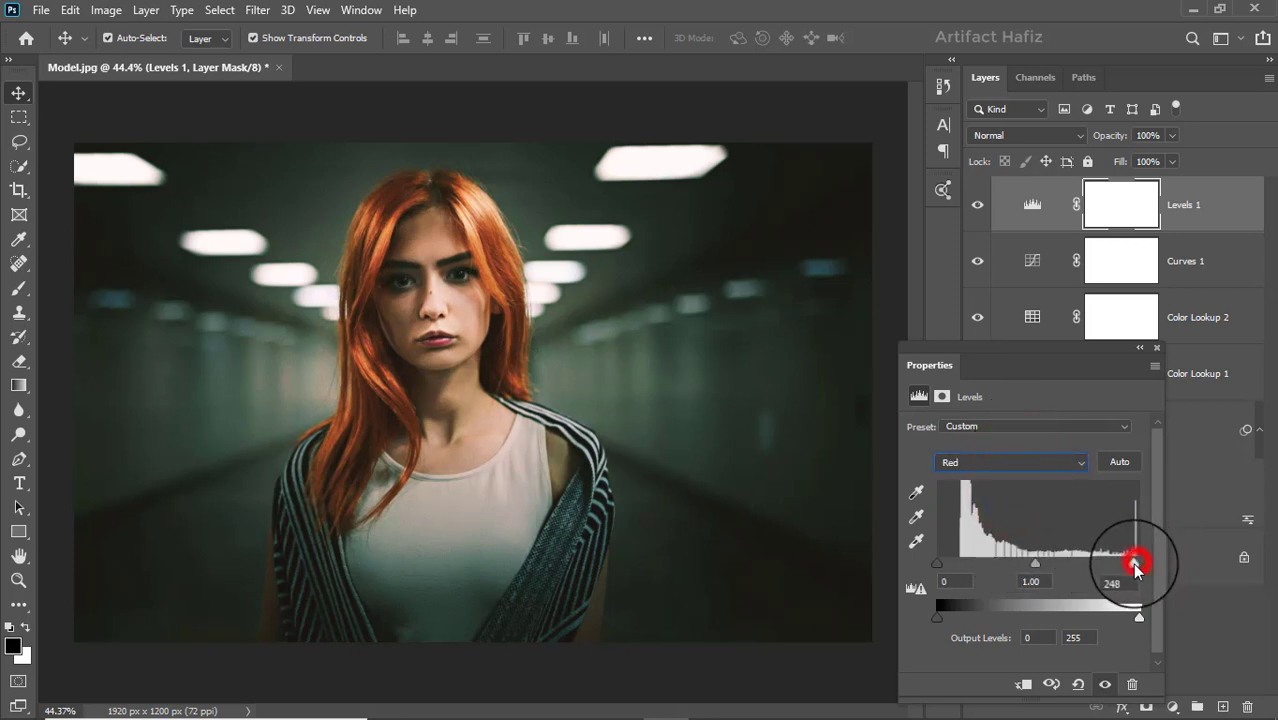
click(1069, 462)
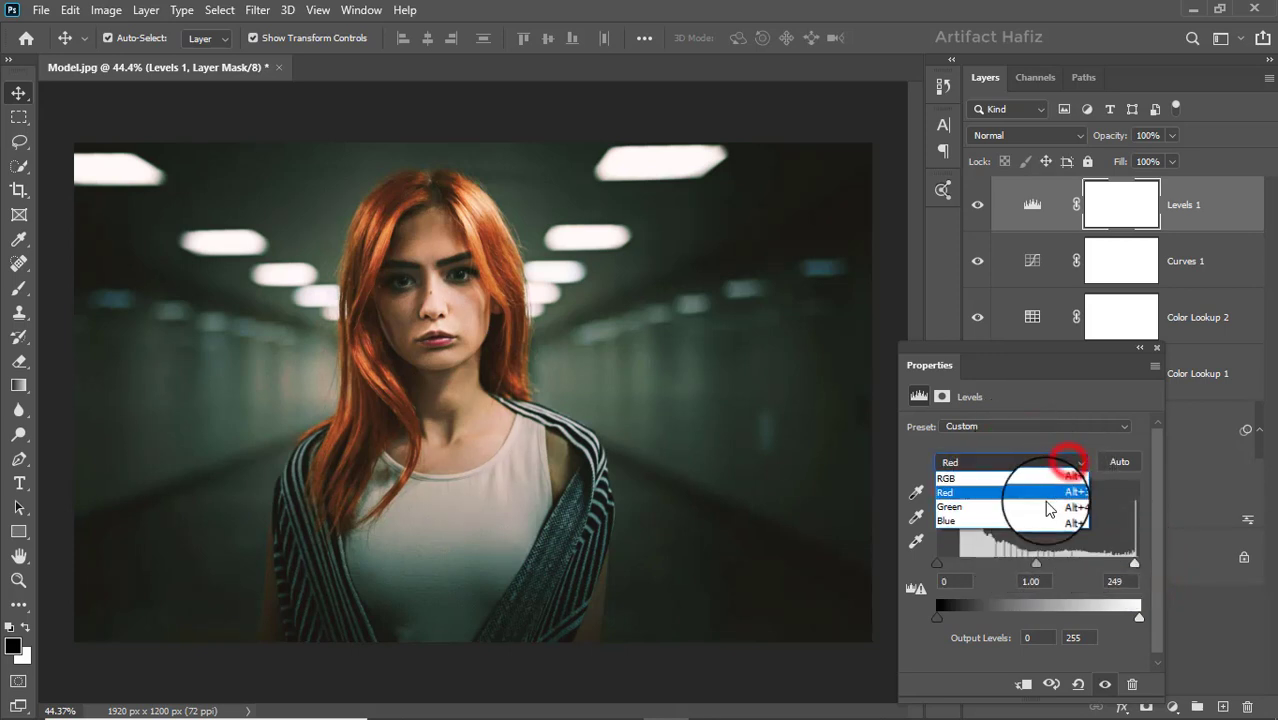
click(1047, 508)
drag(1136, 563, 1135, 565)
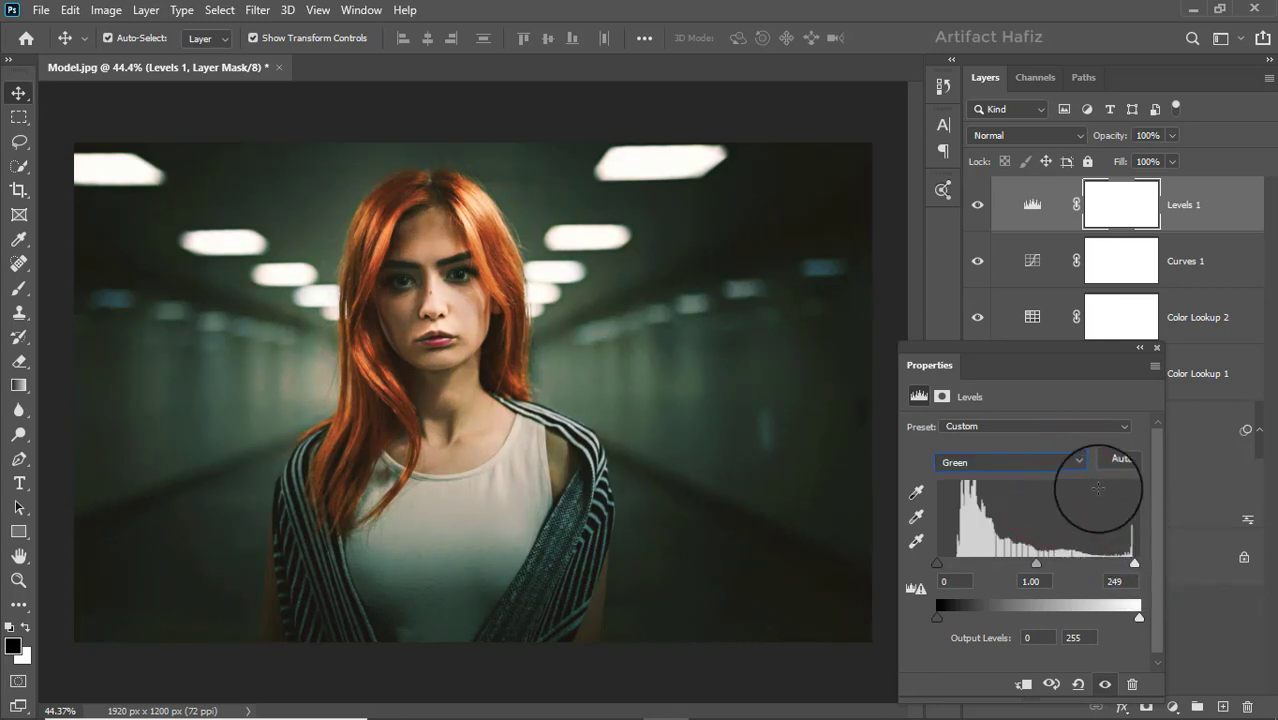
click(1041, 460)
click(1035, 521)
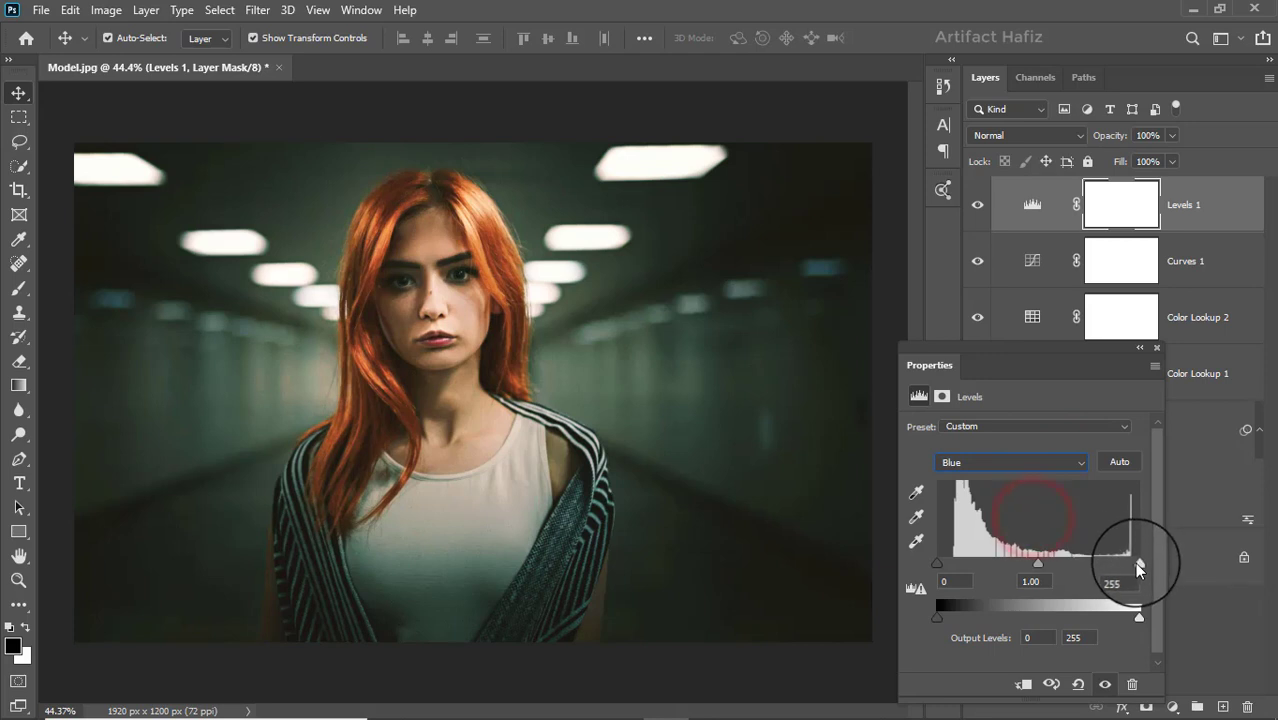
drag(1135, 563, 1132, 565)
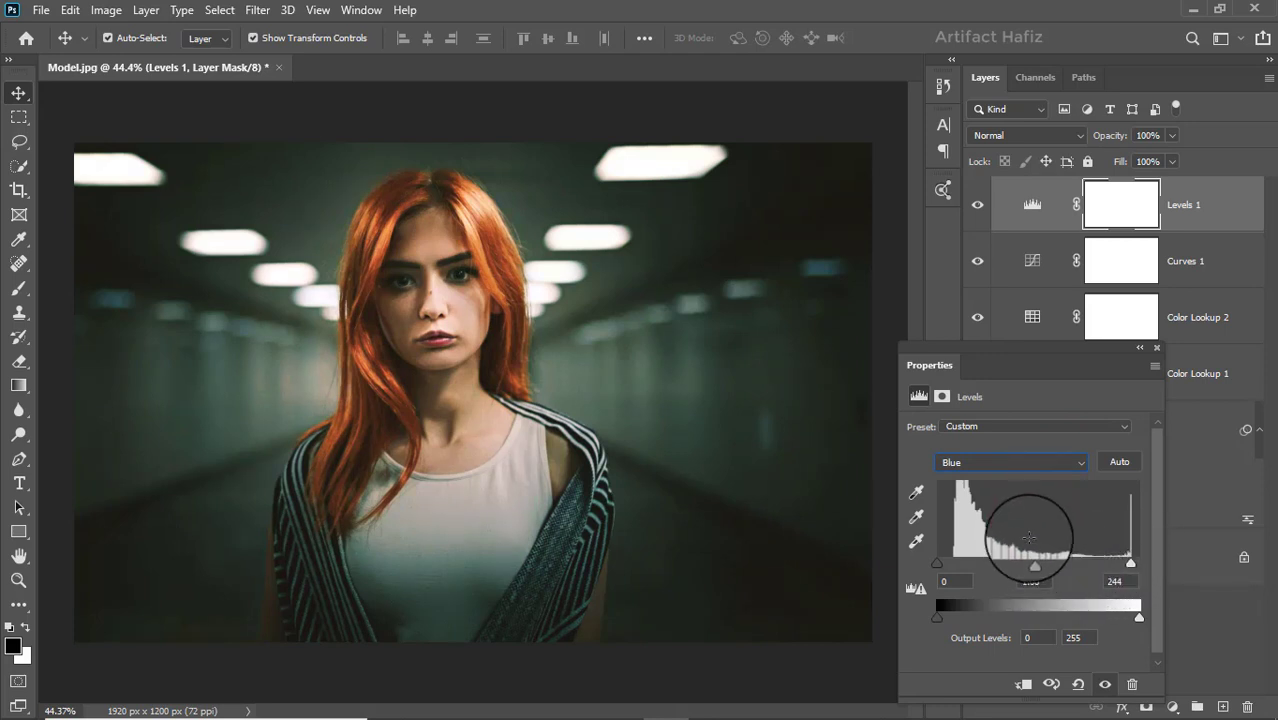
click(1155, 347)
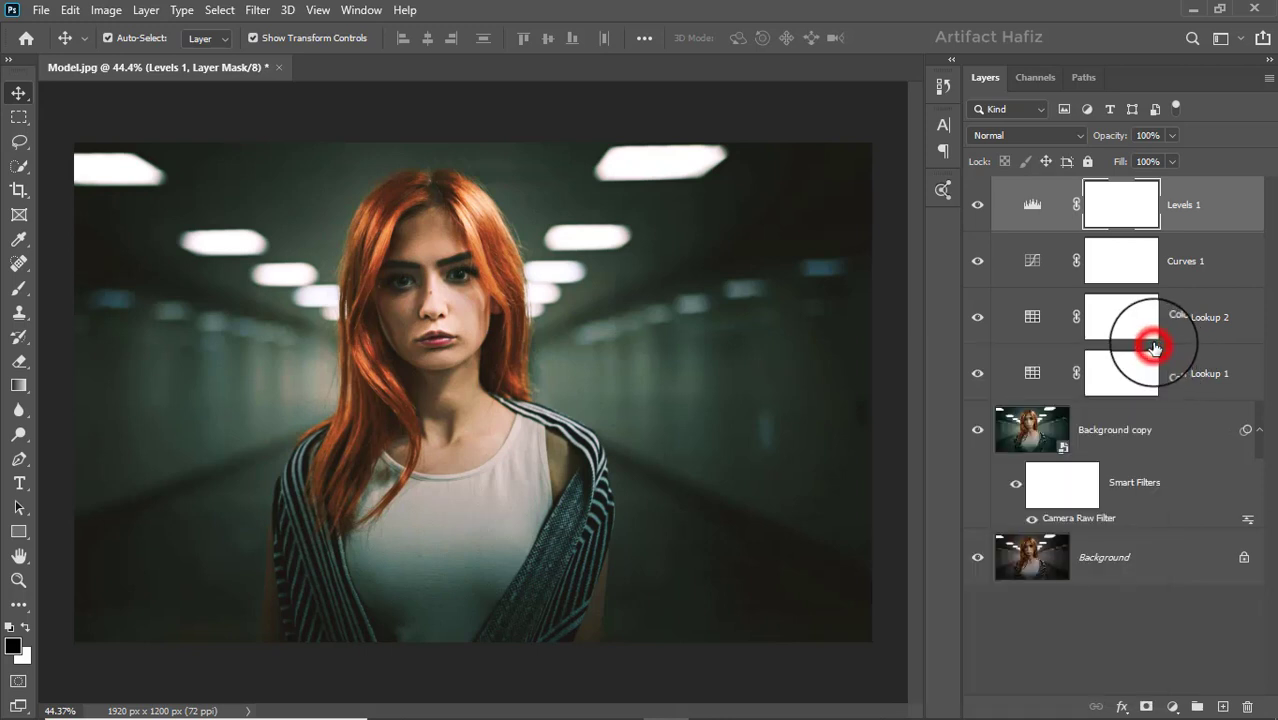
click(1192, 206)
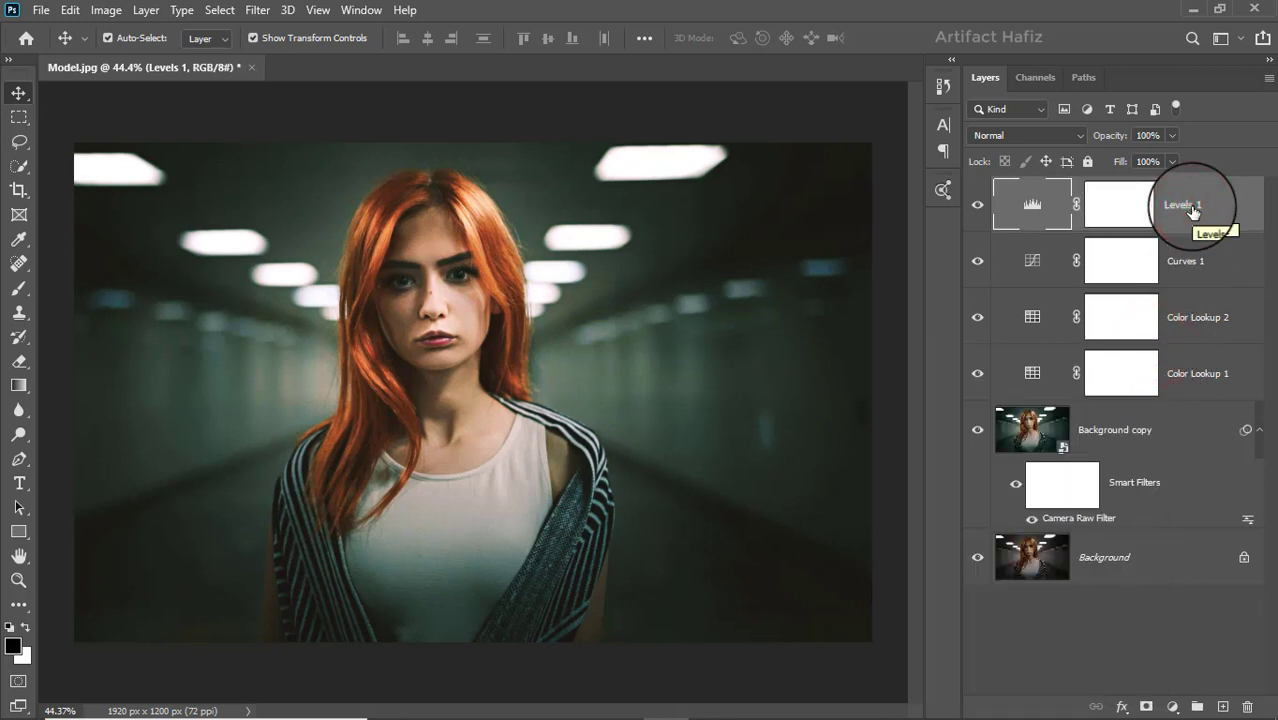
- Stamp the visible layers into a merged Layer 1 and convert it for smart filters
key(ctrl+alt+shift+e)
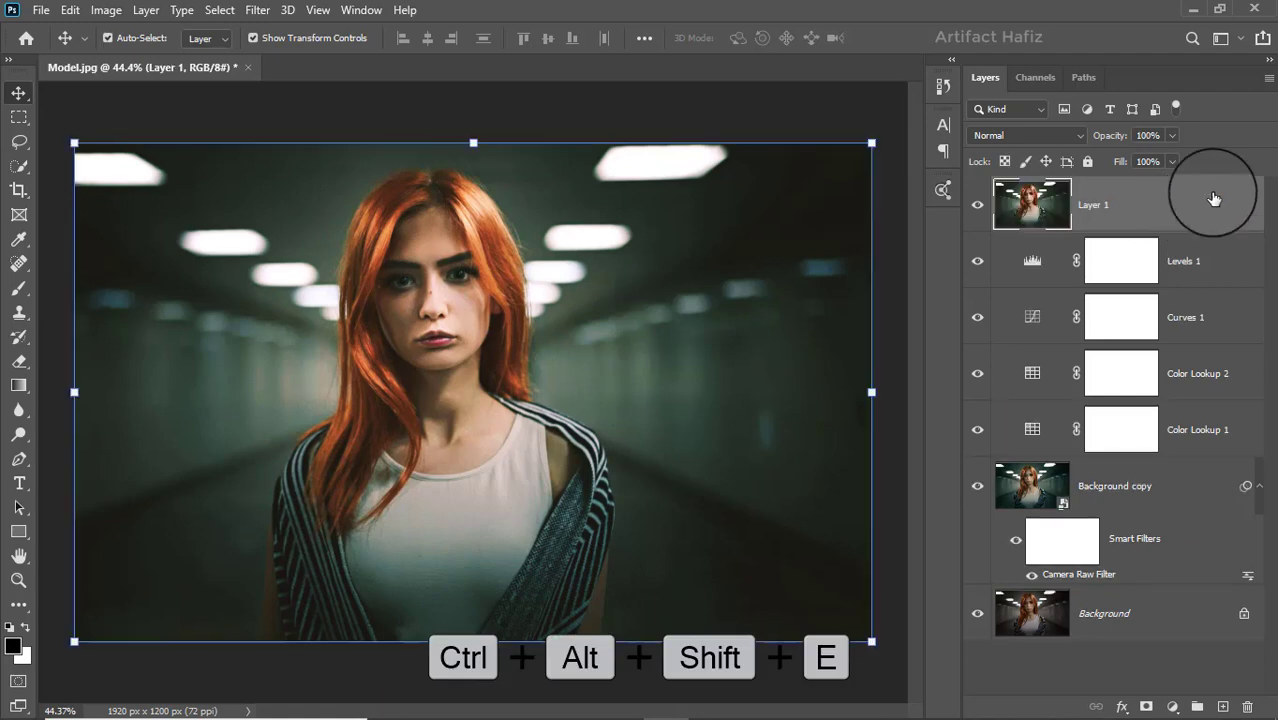
click(257, 9)
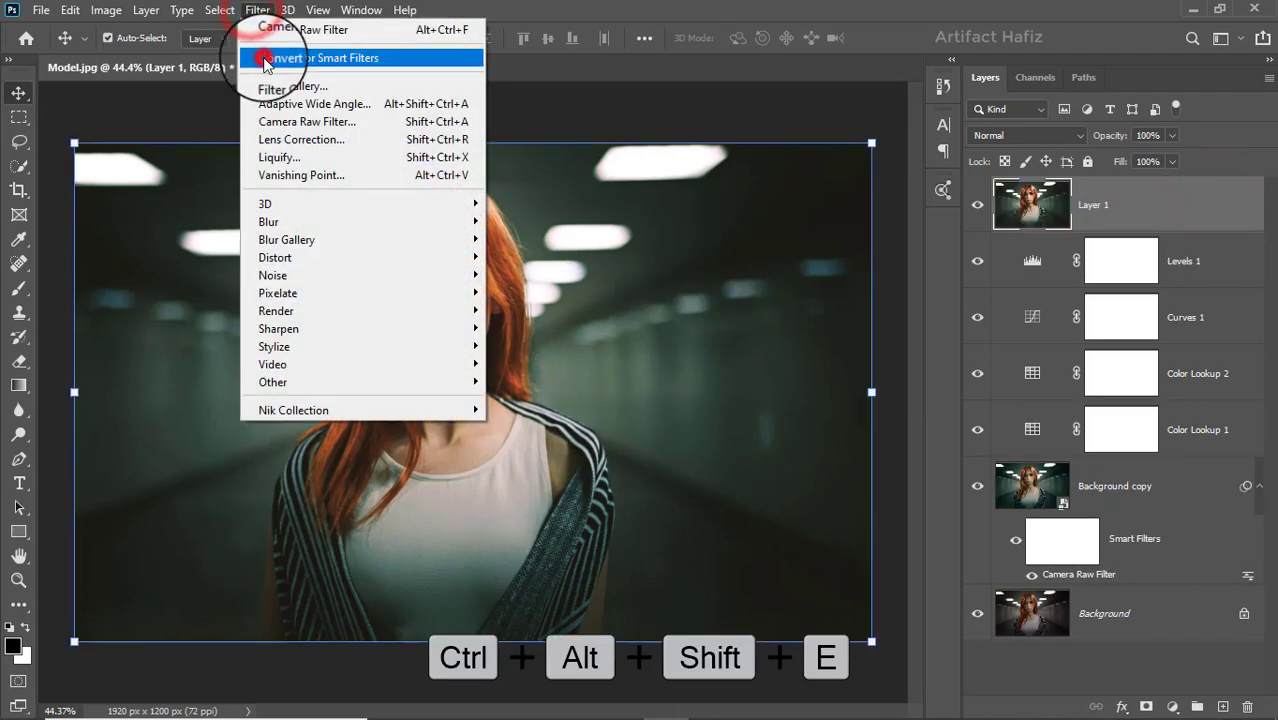
click(280, 57)
- Apply a Camera Raw Filter with Exposure +0.10, Highlights −26 and Whites +21
click(257, 9)
click(279, 122)
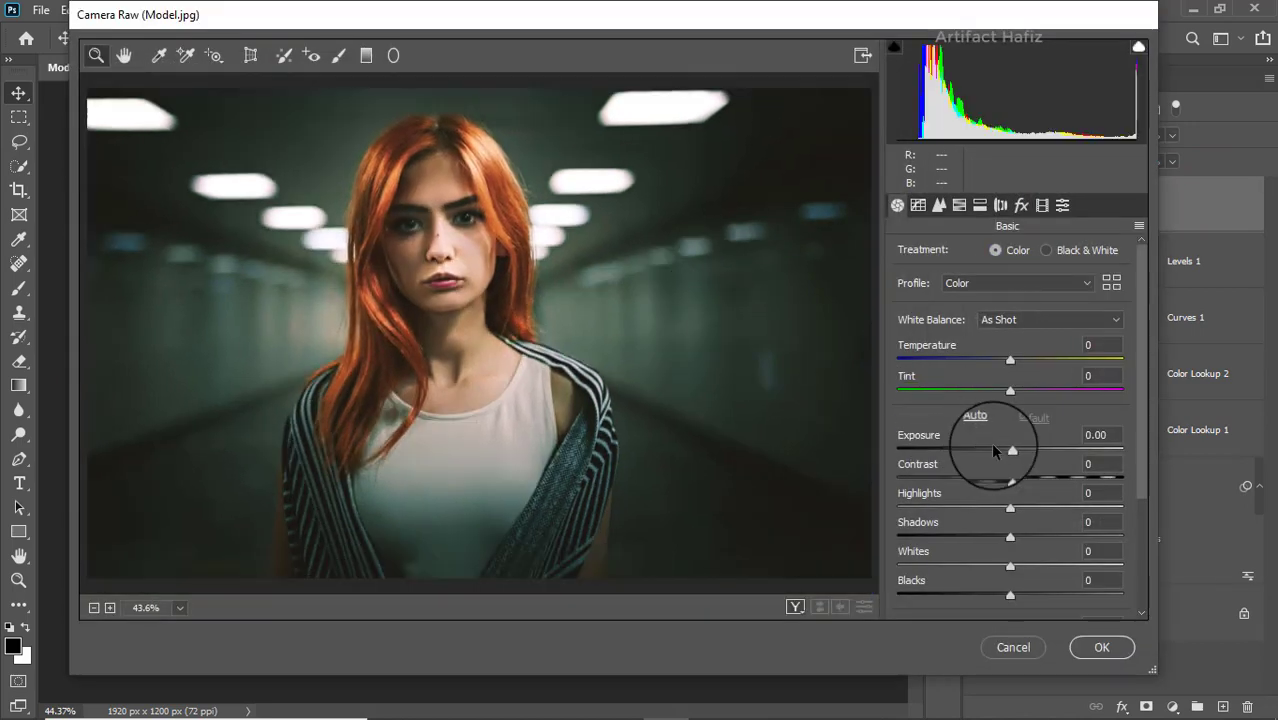
drag(1009, 452, 1016, 451)
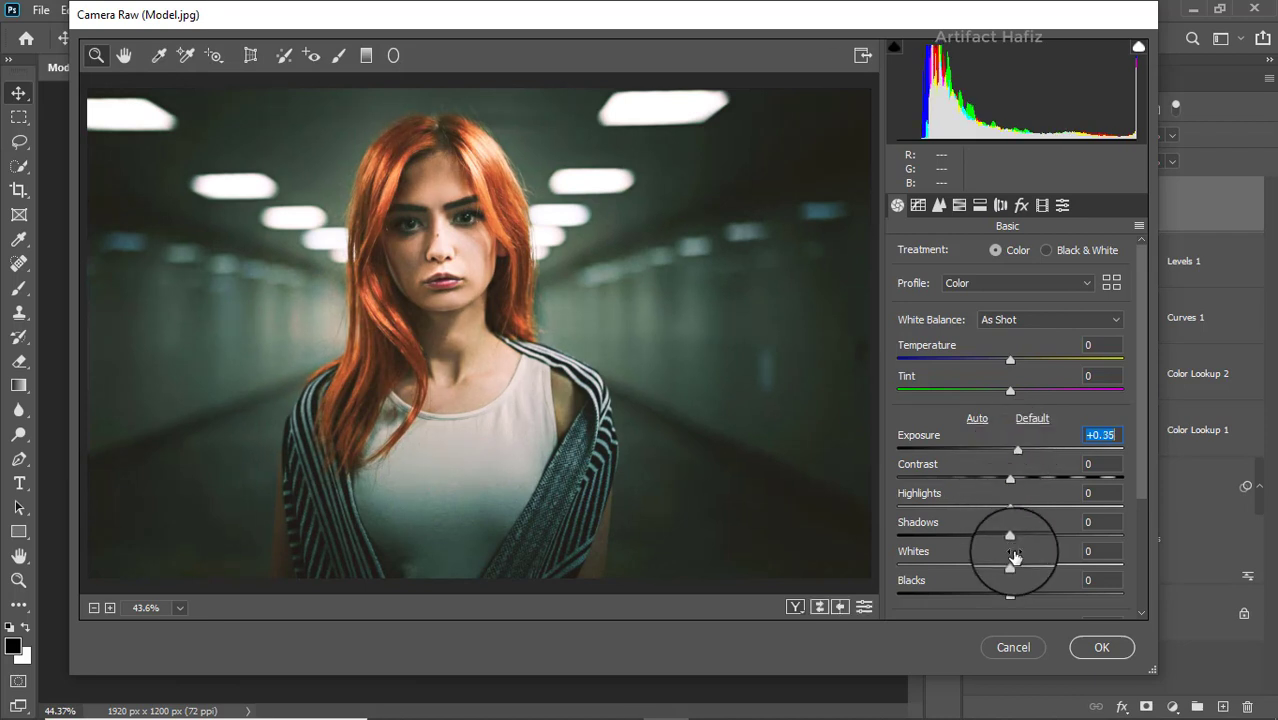
drag(1010, 566, 1022, 563)
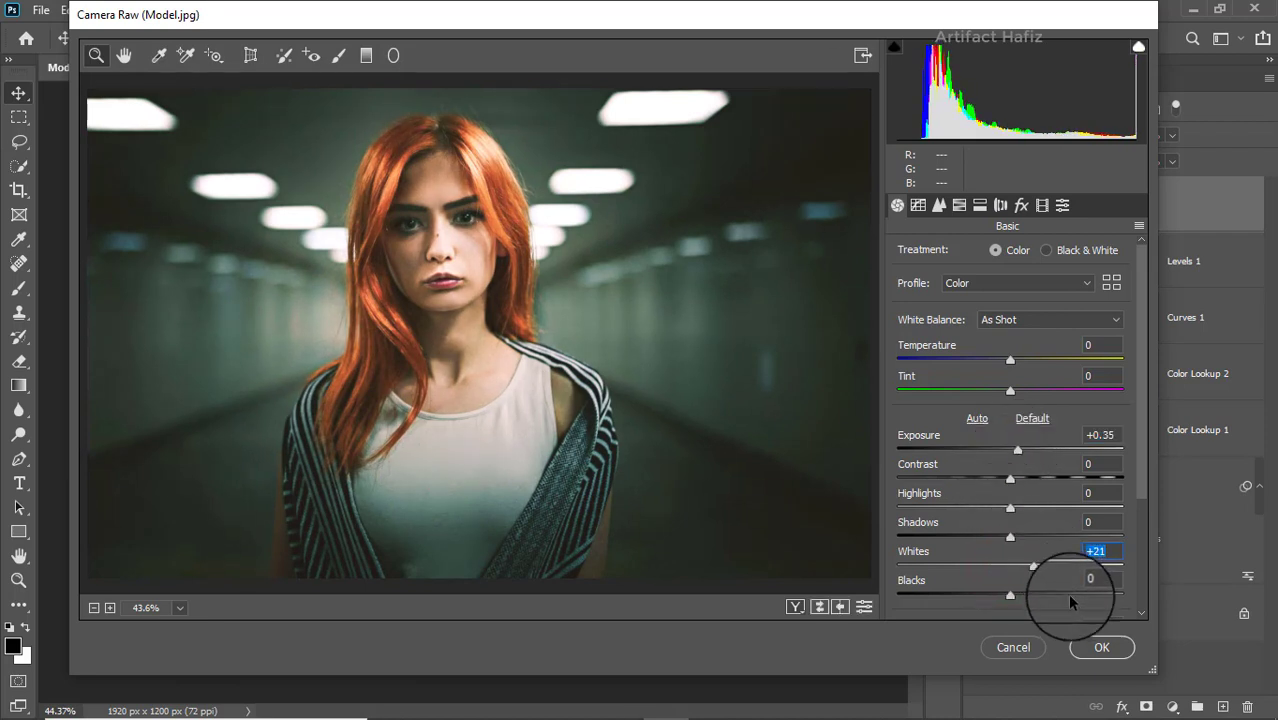
double_click(1017, 447)
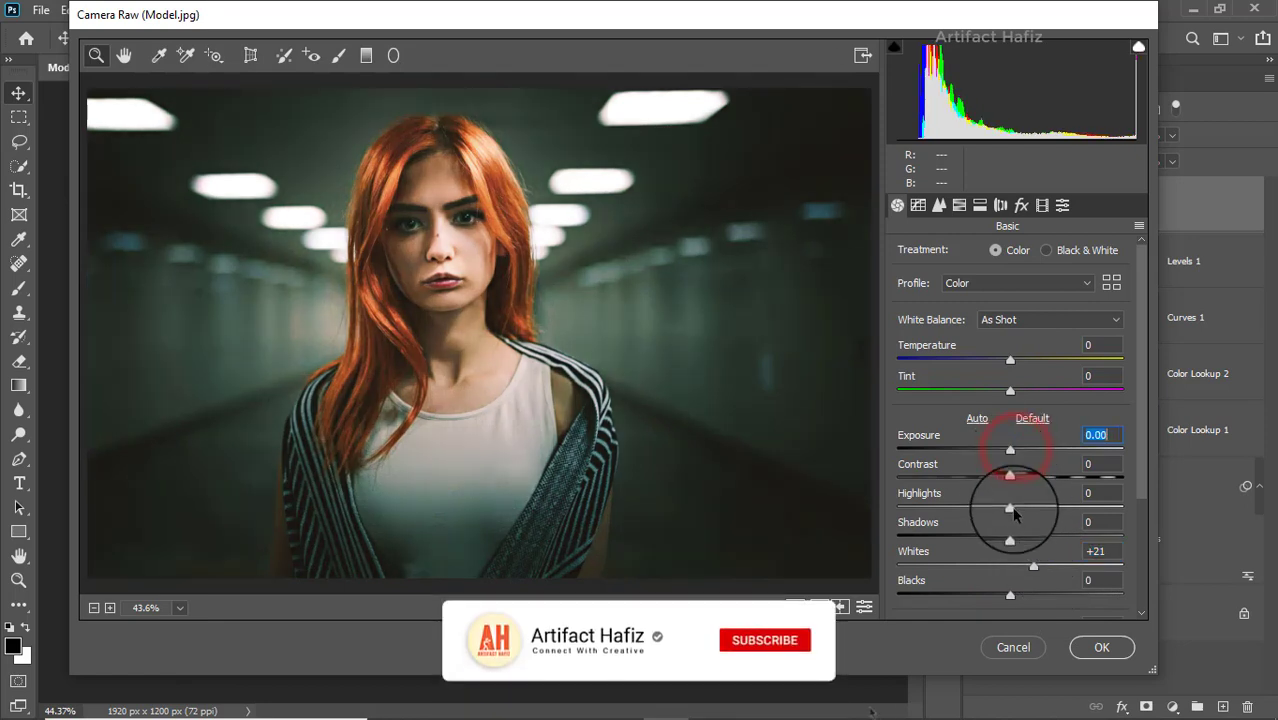
drag(1010, 508, 983, 507)
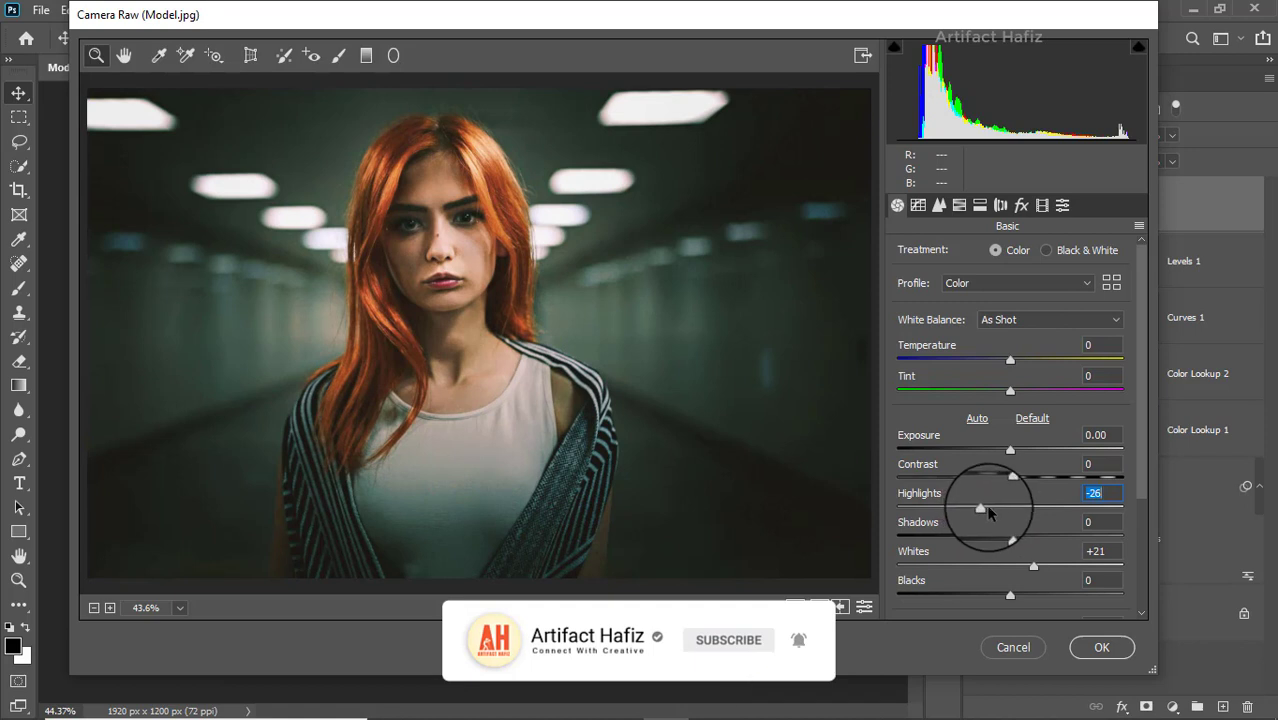
drag(1010, 449, 1012, 452)
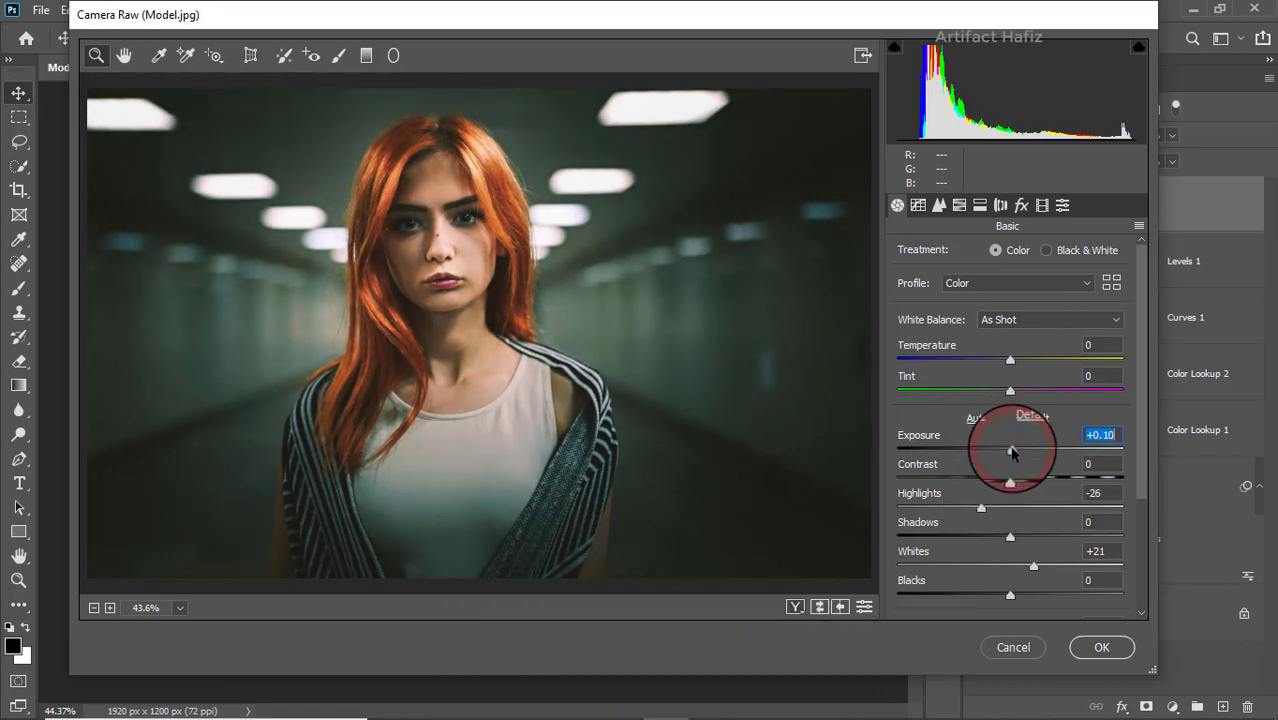
click(1090, 643)
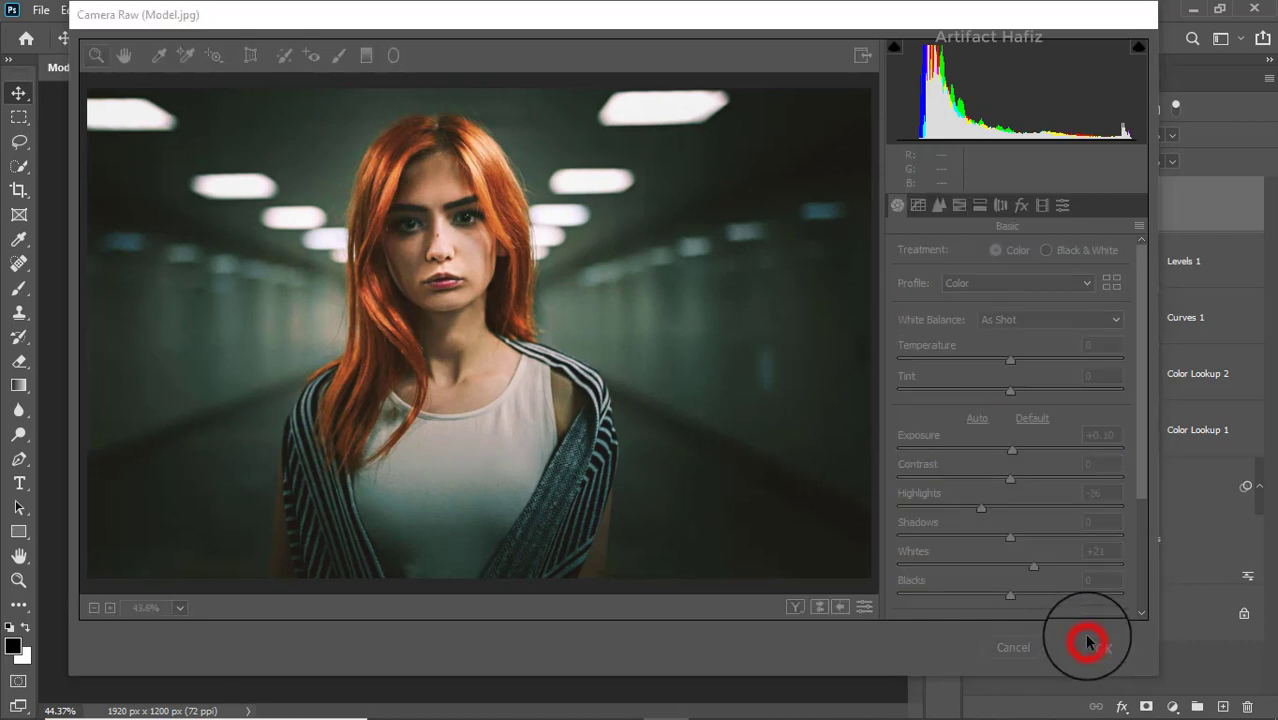
- Toggle between the original Background photo and the full grade to compare them
scroll(1028, 487, down, 1)
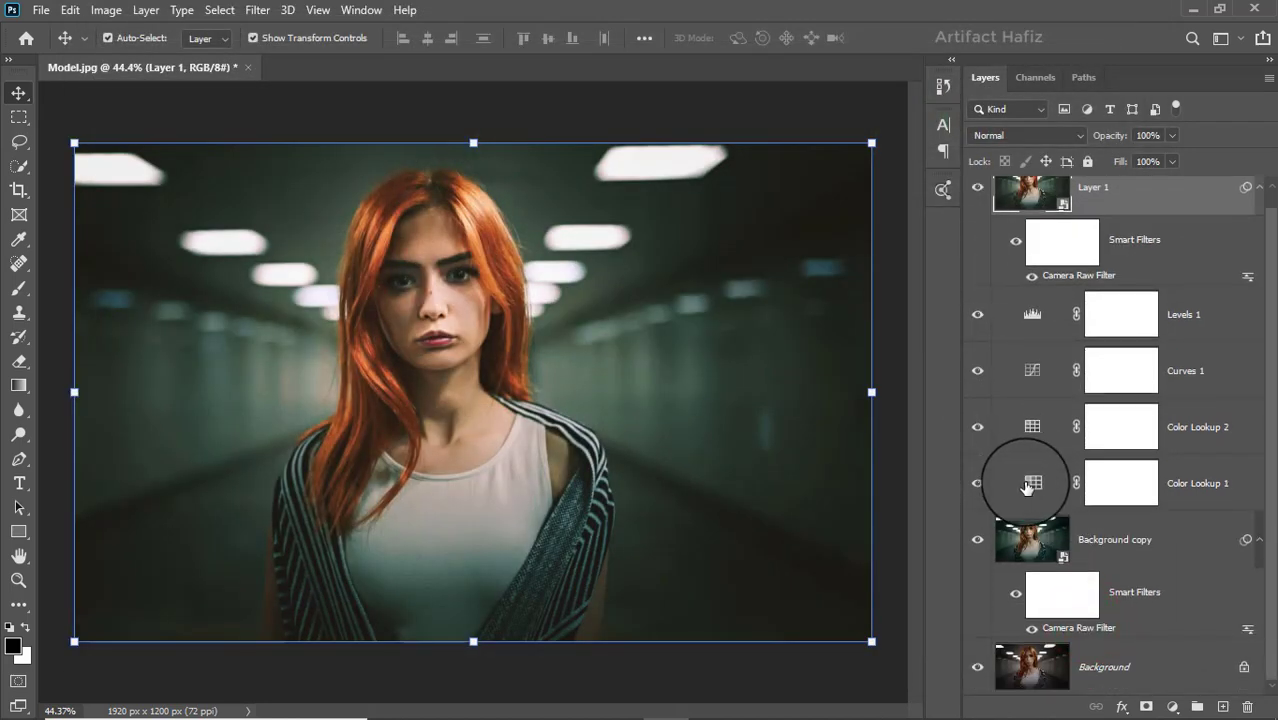
alt+click(978, 667)
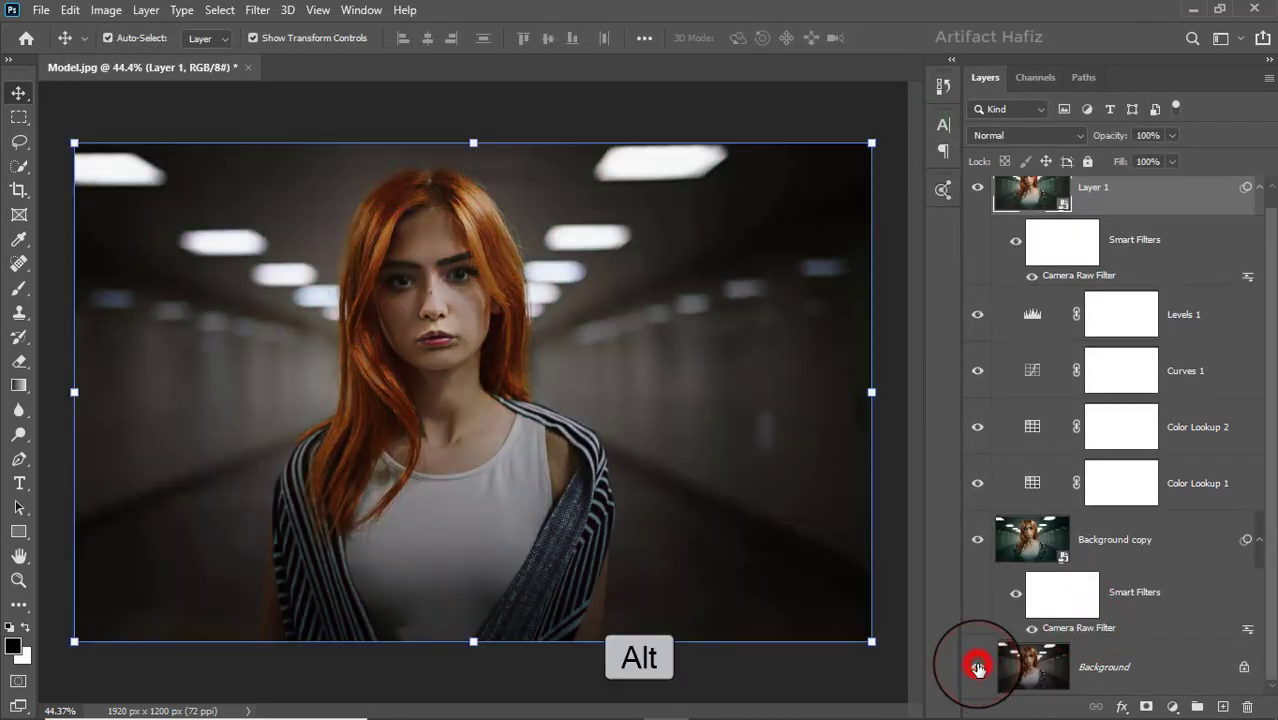
alt+click(978, 667)
alt+click(978, 667)
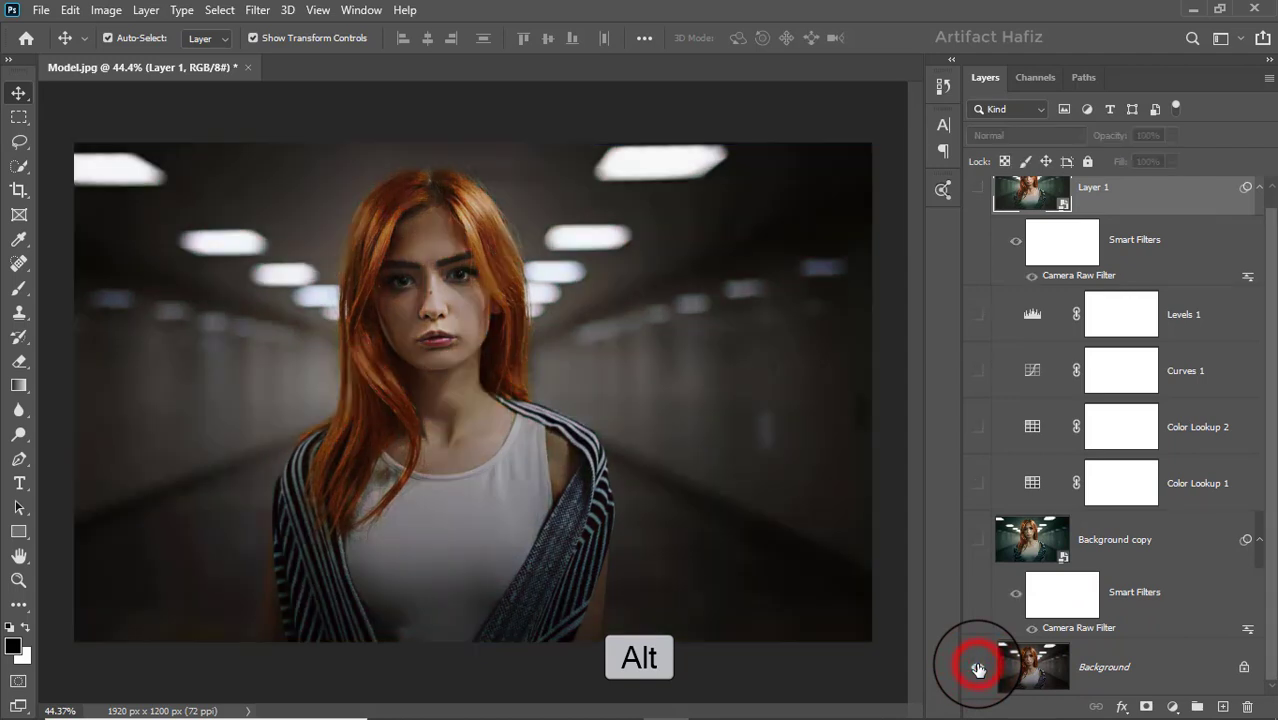
alt+click(978, 667)
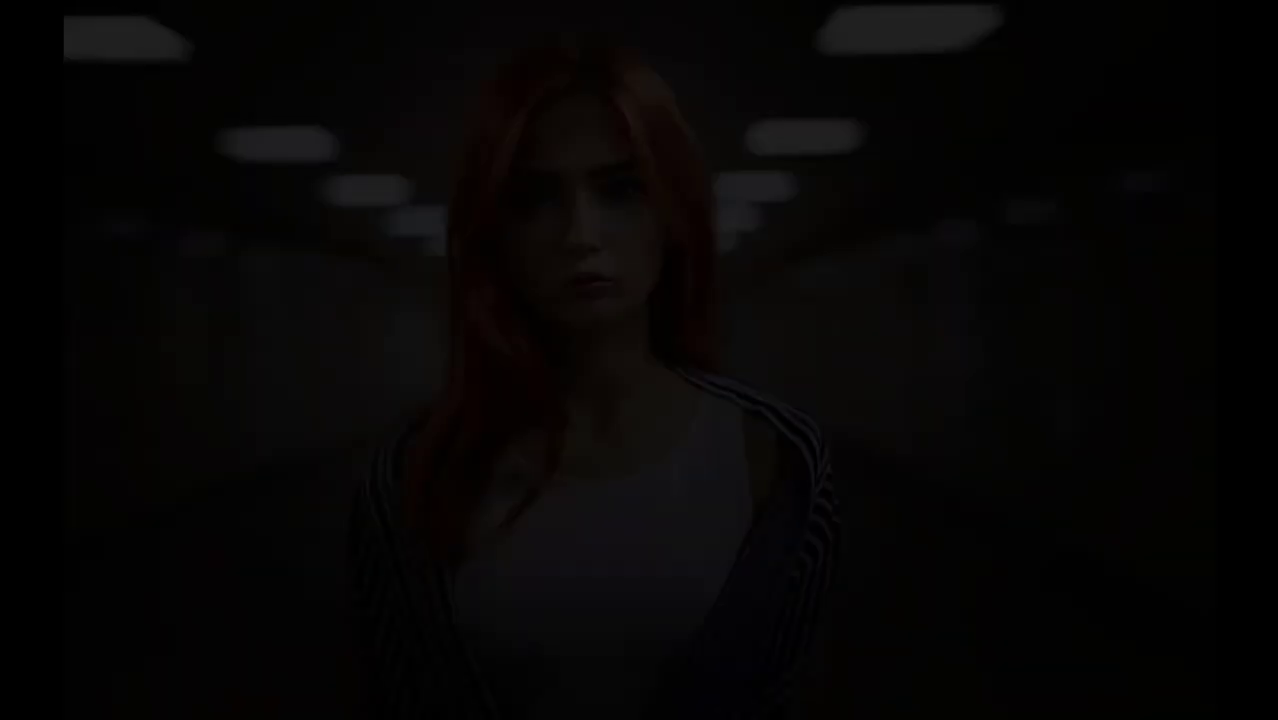